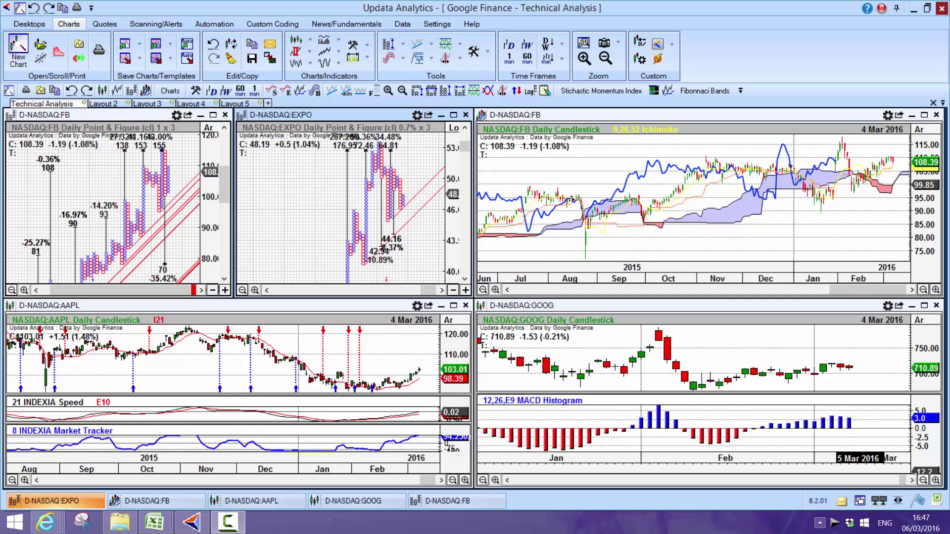
Step: Browse the Updata tray menu's Market Terminals and Data Feeds > Google Finance entries, then dismiss it
right_click(835, 525)
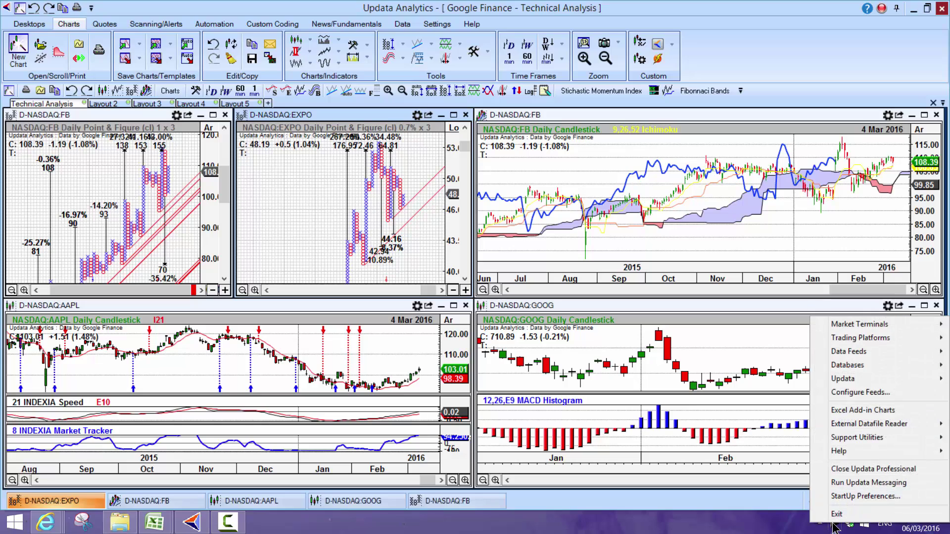
mouse_move(885, 326)
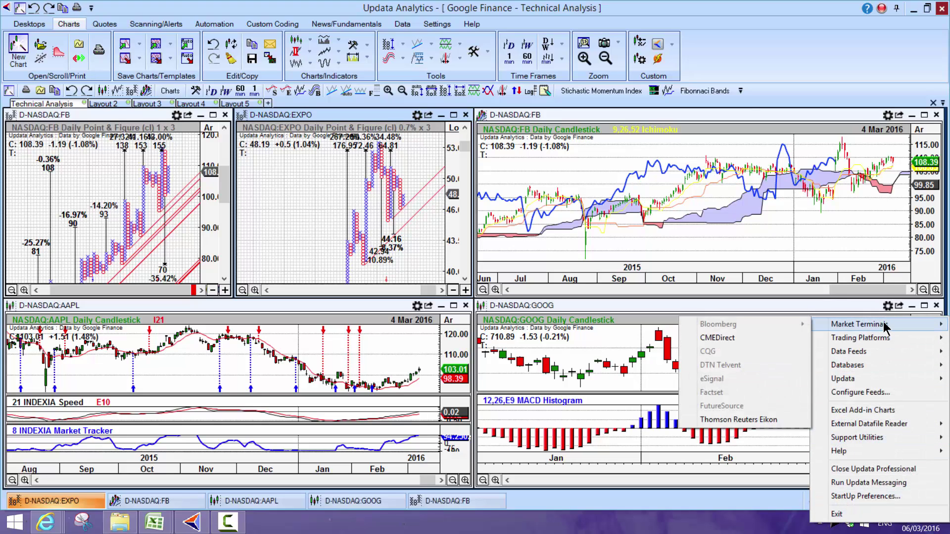
mouse_move(856, 338)
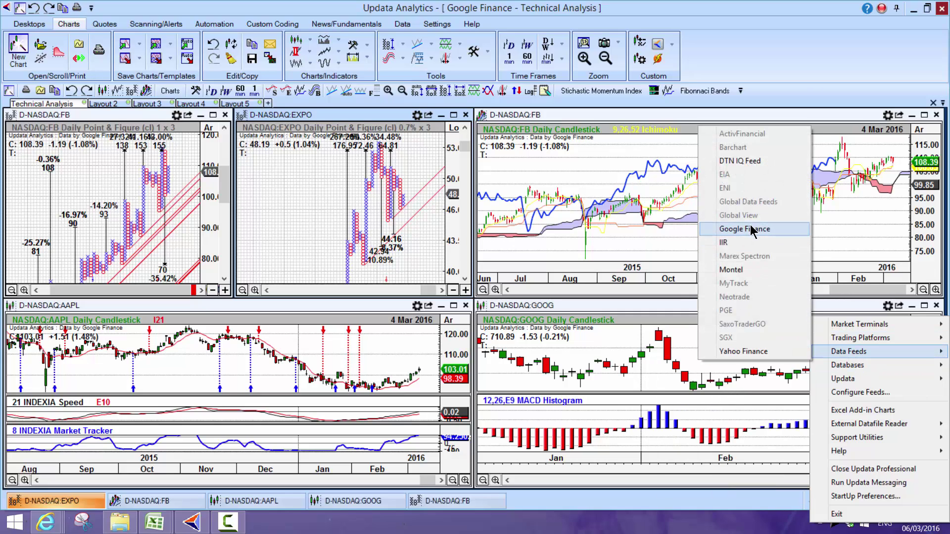
click(645, 255)
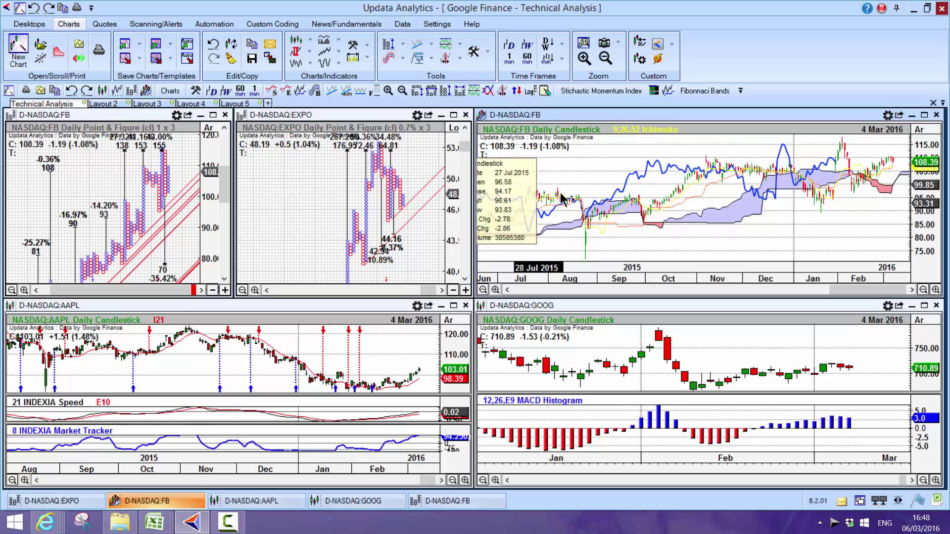
Step: Select the NASDAQ:FB query on Google Finance and return to the Updata Analytics chart layout
mouse_move(562, 201)
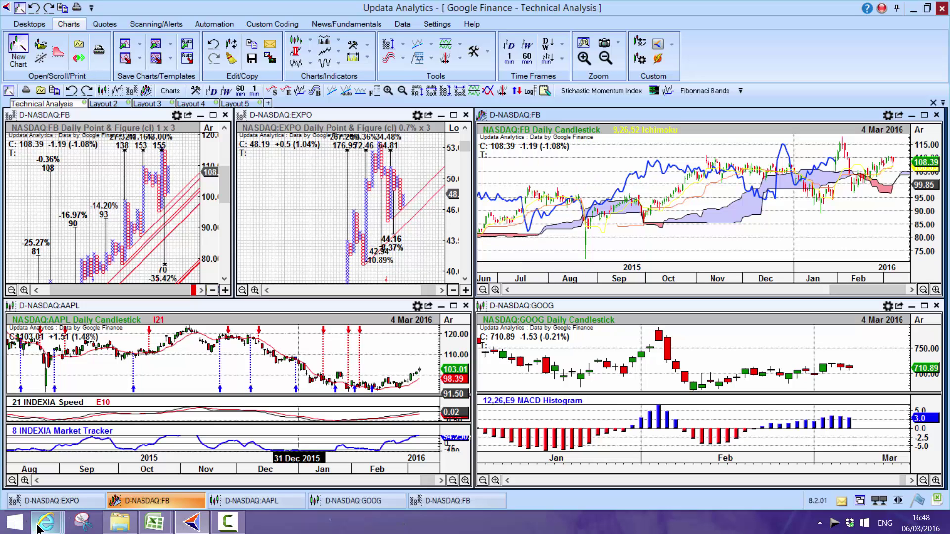
mouse_move(45, 522)
click(58, 436)
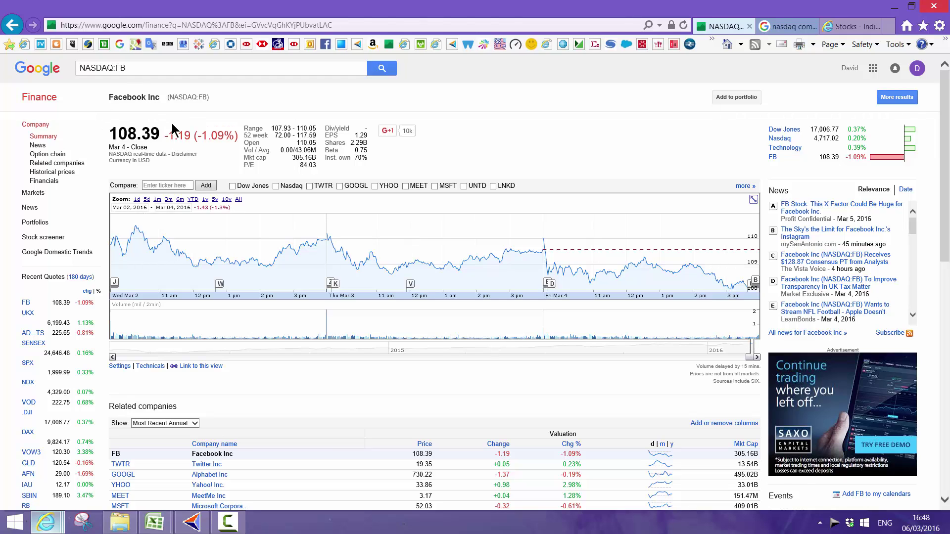
click(105, 69)
key(ctrl+c)
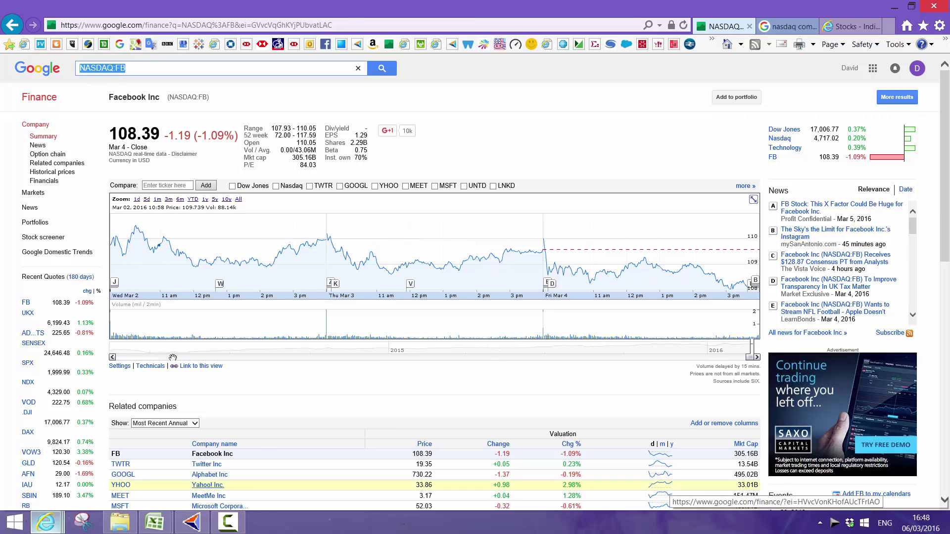
click(192, 522)
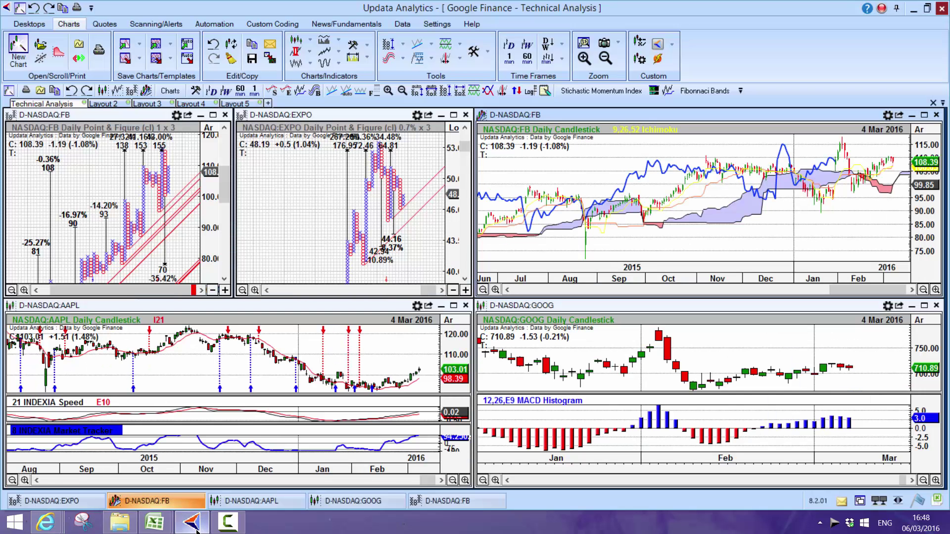
Step: Load NASDAQ:FB into the EXPO chart pane via Find Instrument
double_click(275, 267)
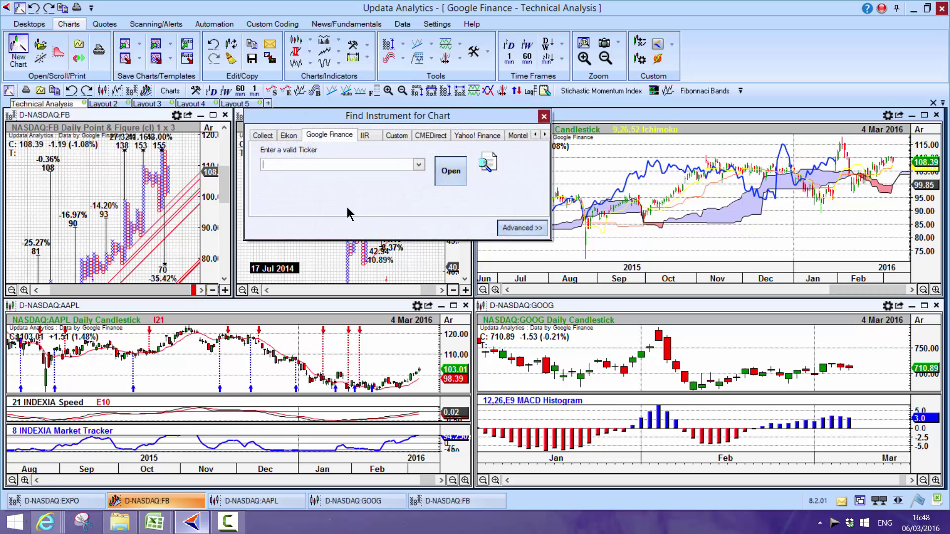
key(ctrl+v)
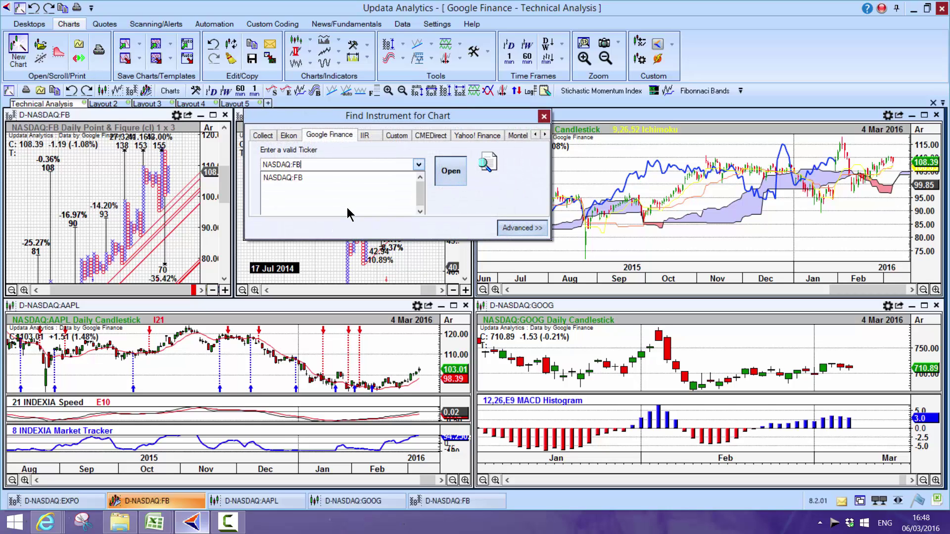
click(385, 177)
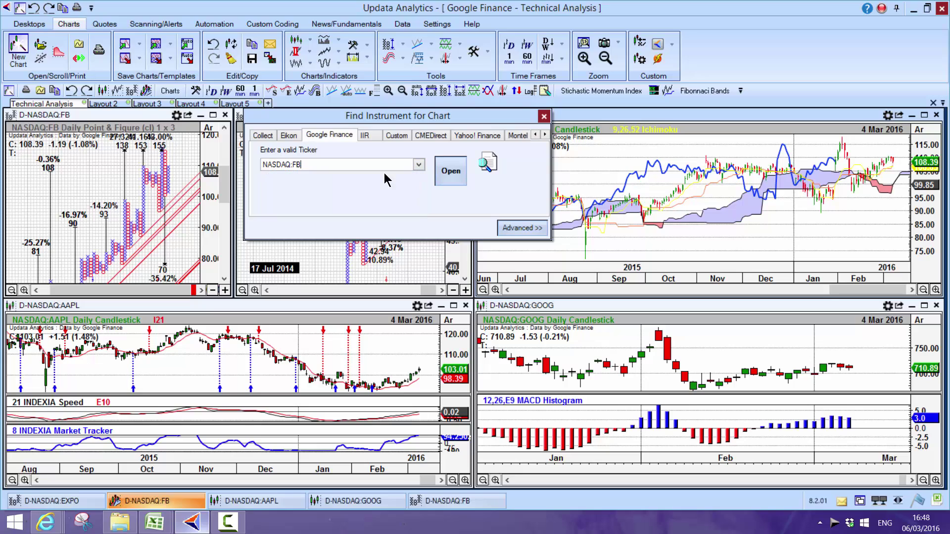
click(449, 174)
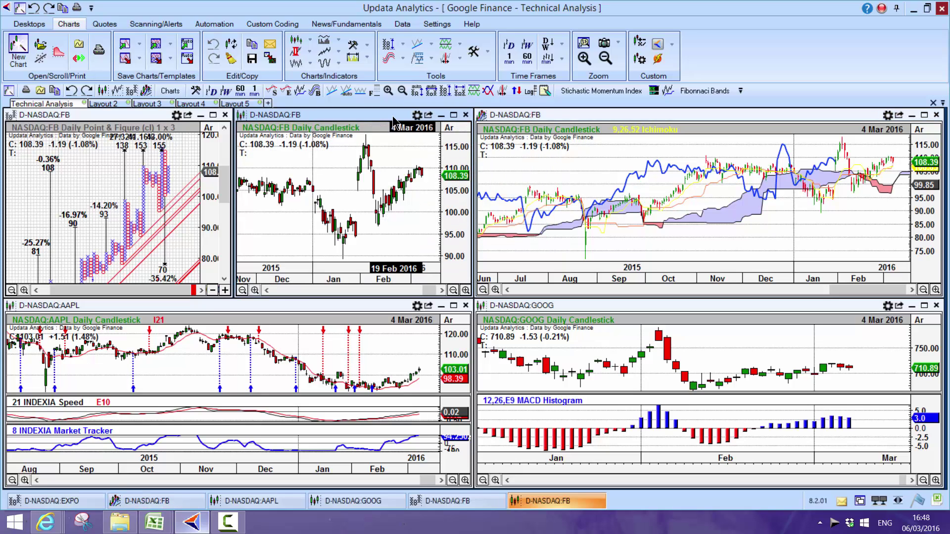
Step: Maximise the FB chart, zoom out and switch it to a 1 x 3 Point & Figure chart
click(314, 91)
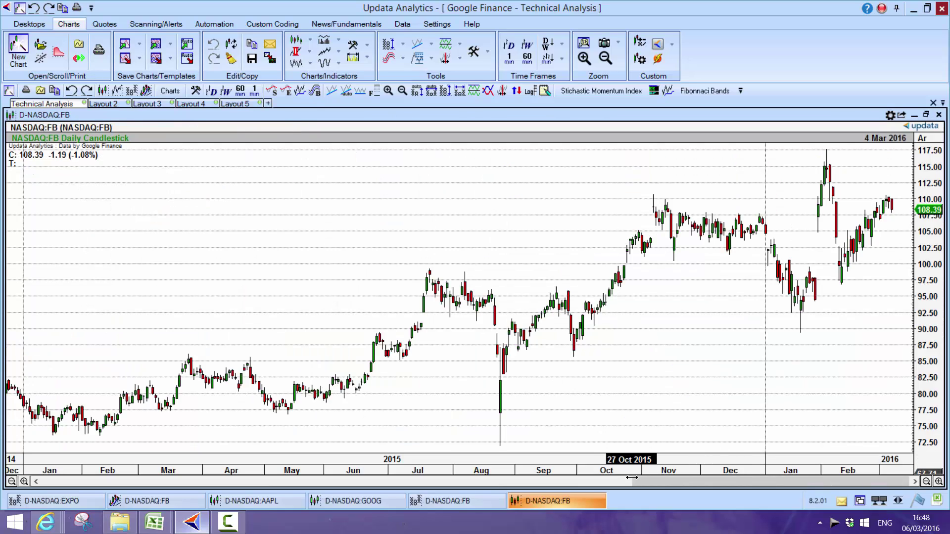
drag(632, 481, 411, 483)
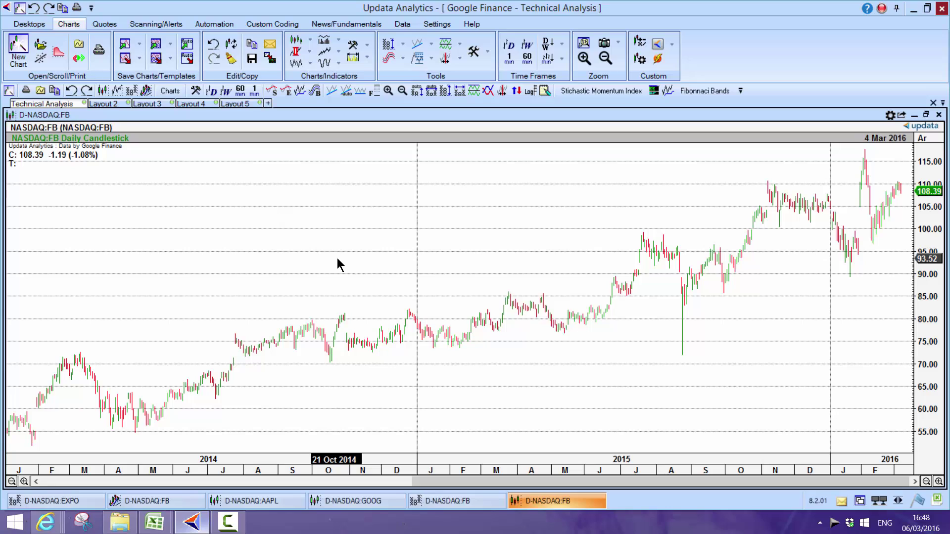
key(p)
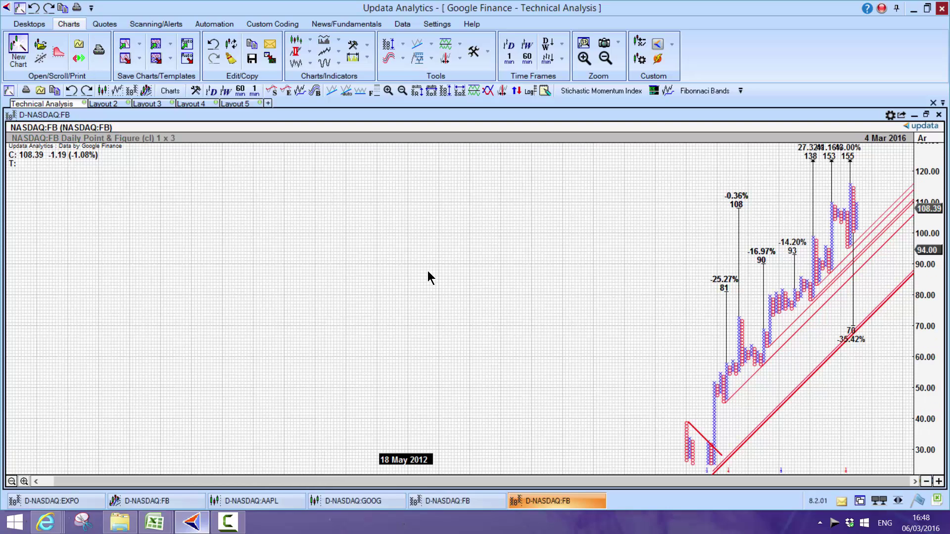
scroll(441, 271, up, 2)
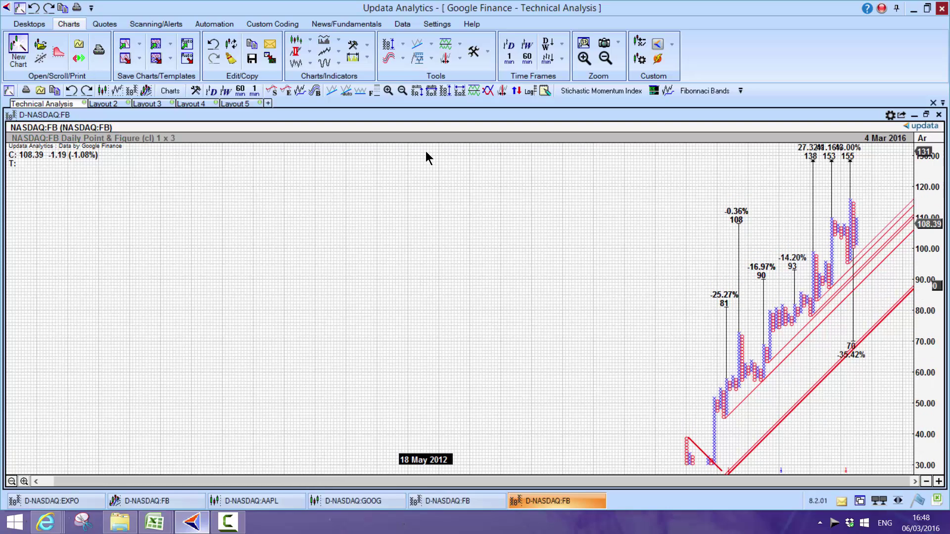
click(338, 95)
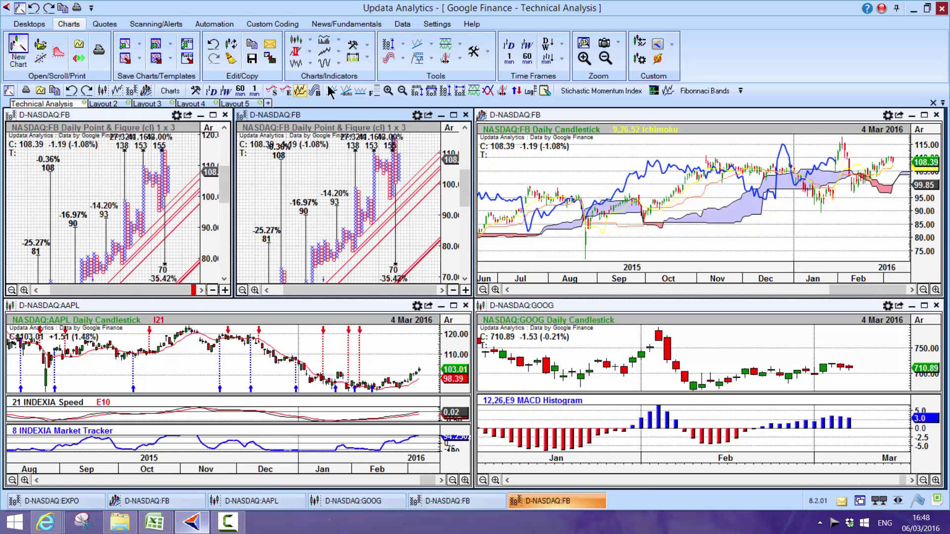
click(170, 90)
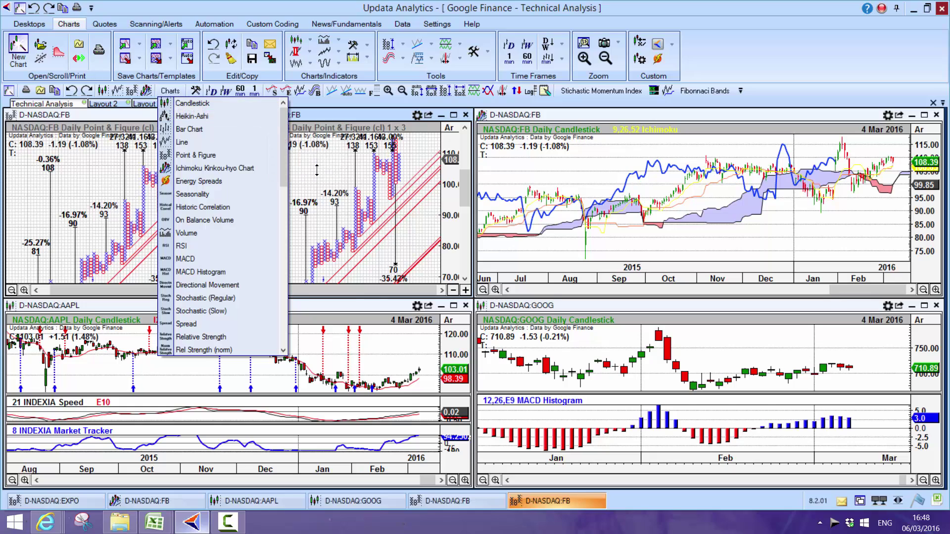
click(253, 135)
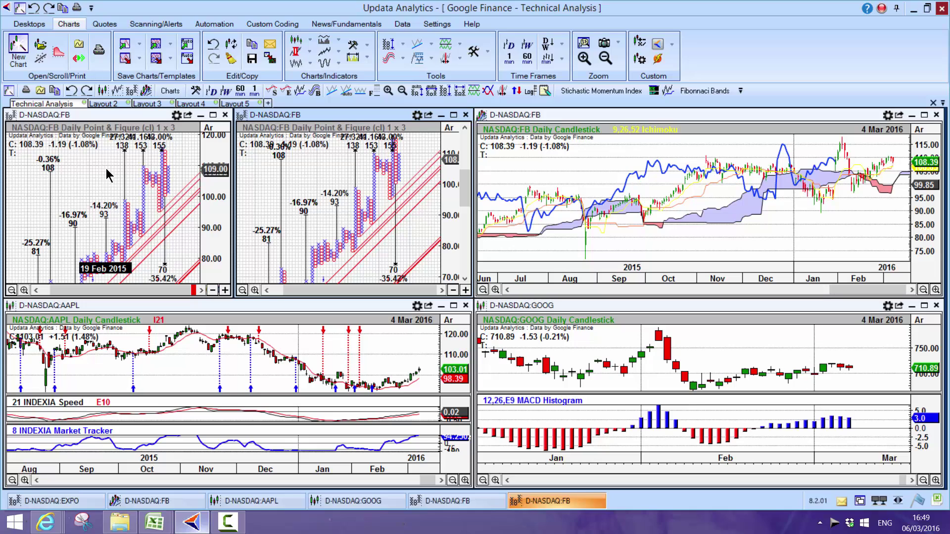
Step: Switch to the empty Layout 2, then select Barchart's Nasdaq 100 component rows, AAL to VRSK
click(106, 103)
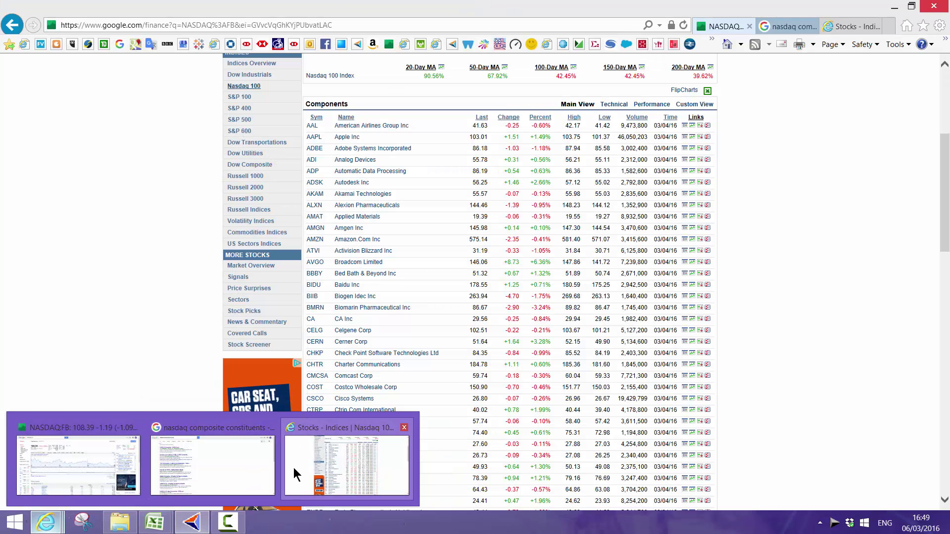
click(292, 467)
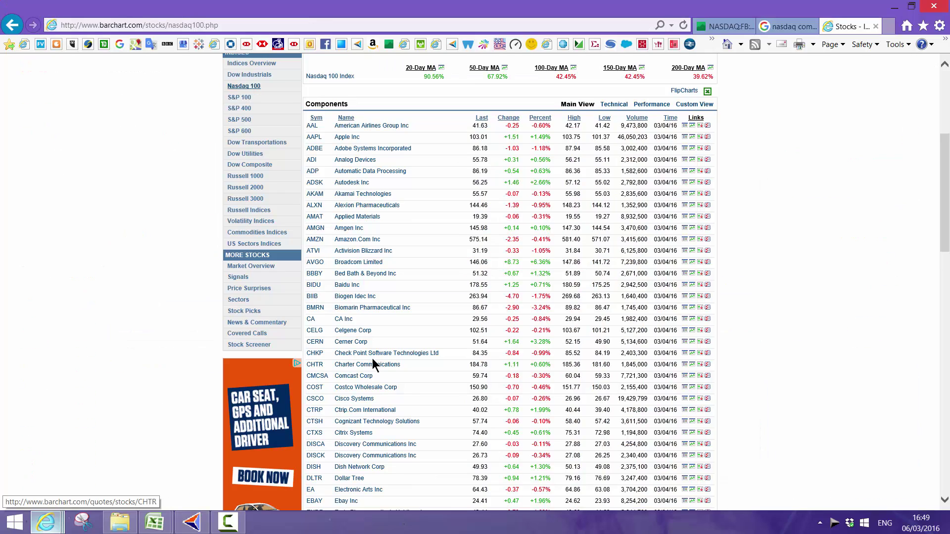
drag(304, 125, 399, 403)
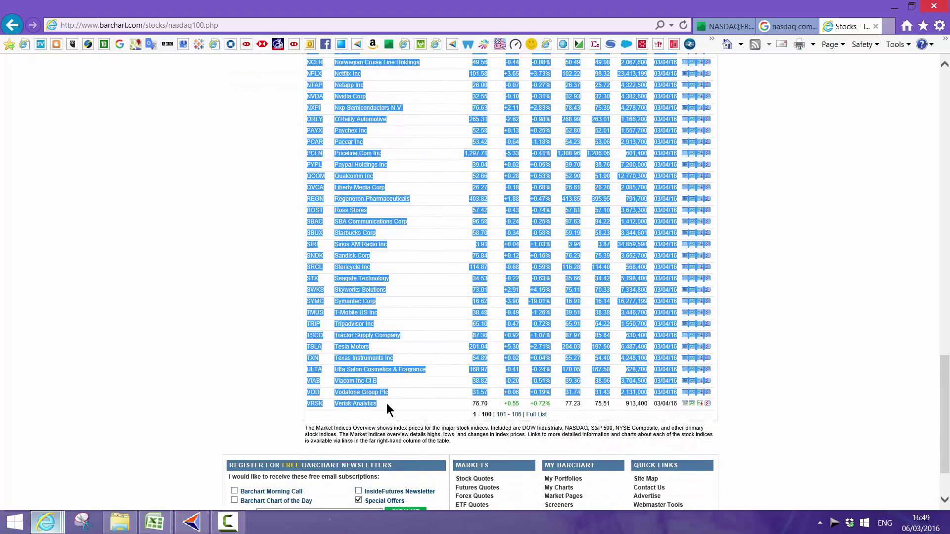
Step: Copy the ticker symbols in column A of Sheet2 in Excel's Book5
click(154, 522)
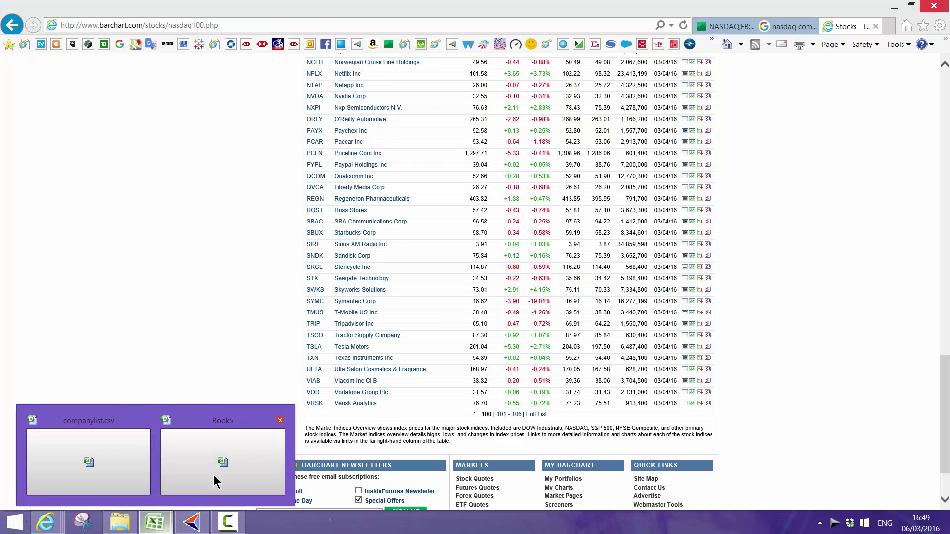
click(196, 456)
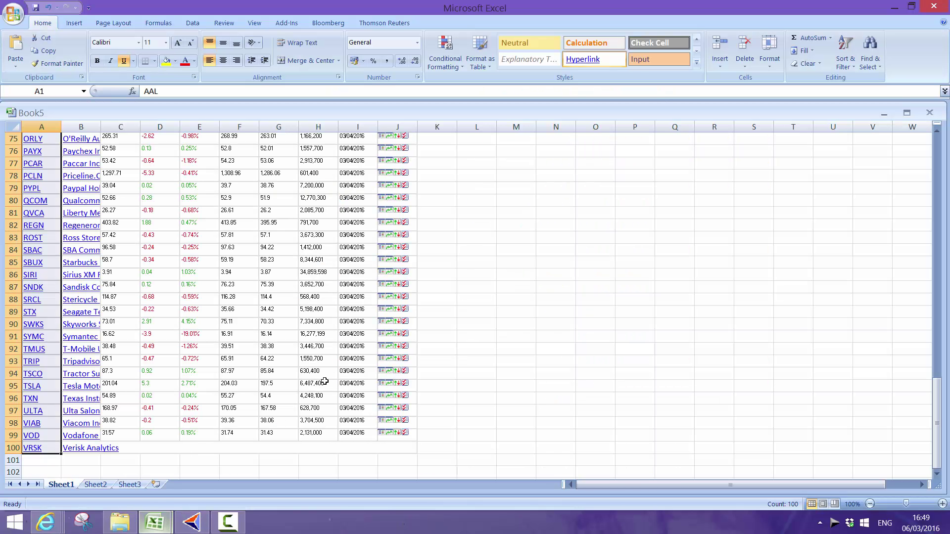
click(105, 486)
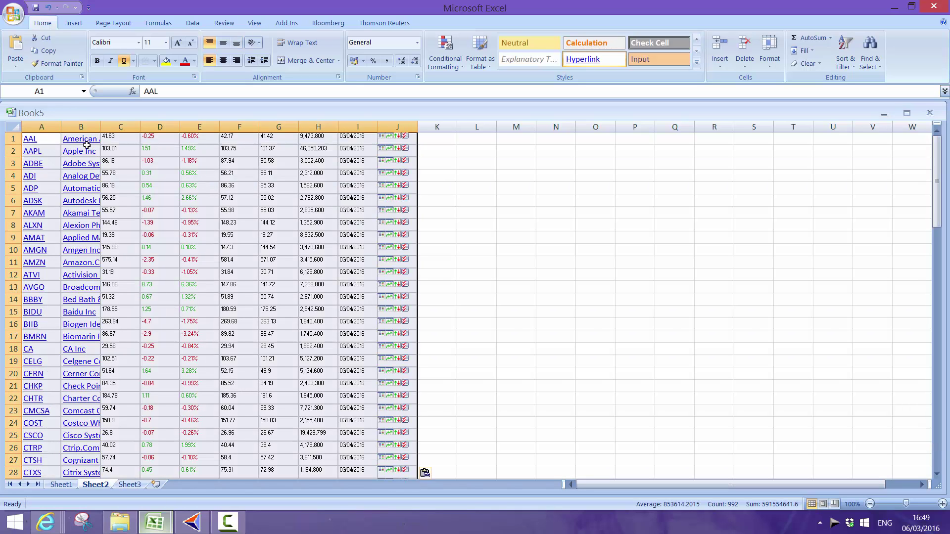
click(49, 137)
drag(50, 137, 49, 287)
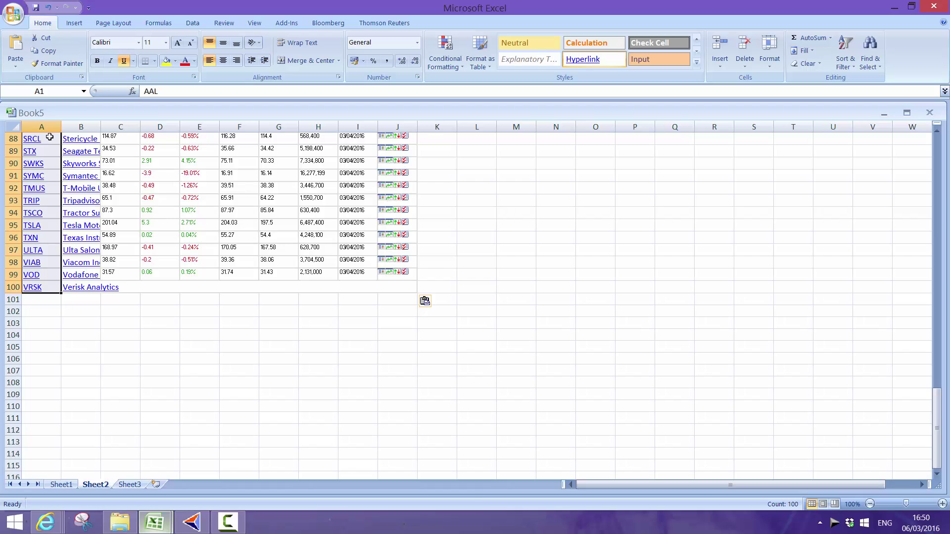
key(ctrl+c)
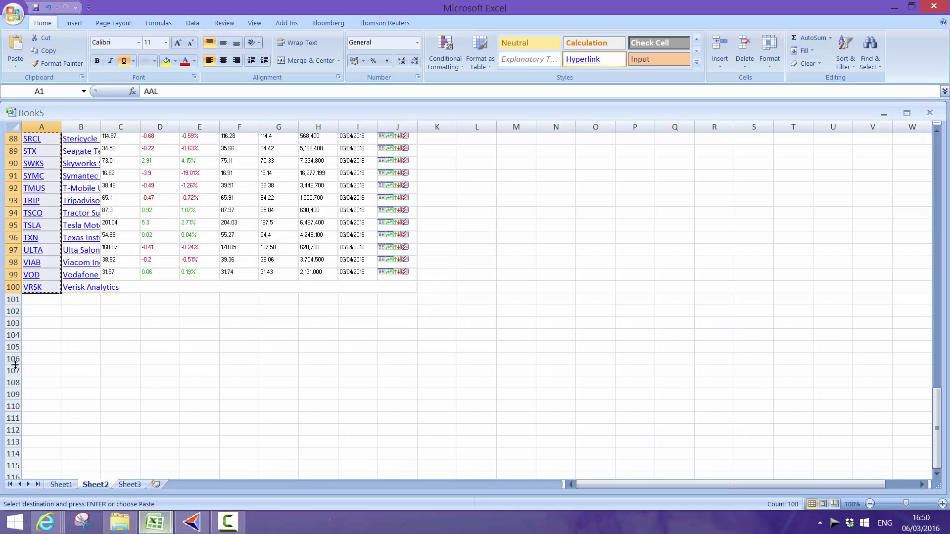
Step: Start a manual watchlist via Quotes > New and paste the Nasdaq 100 tickers into it
mouse_move(192, 522)
click(227, 460)
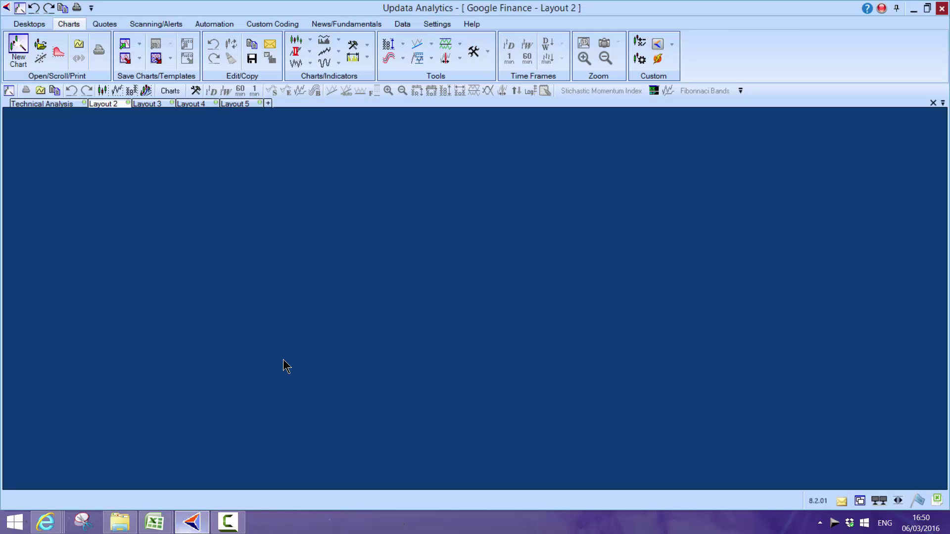
click(102, 23)
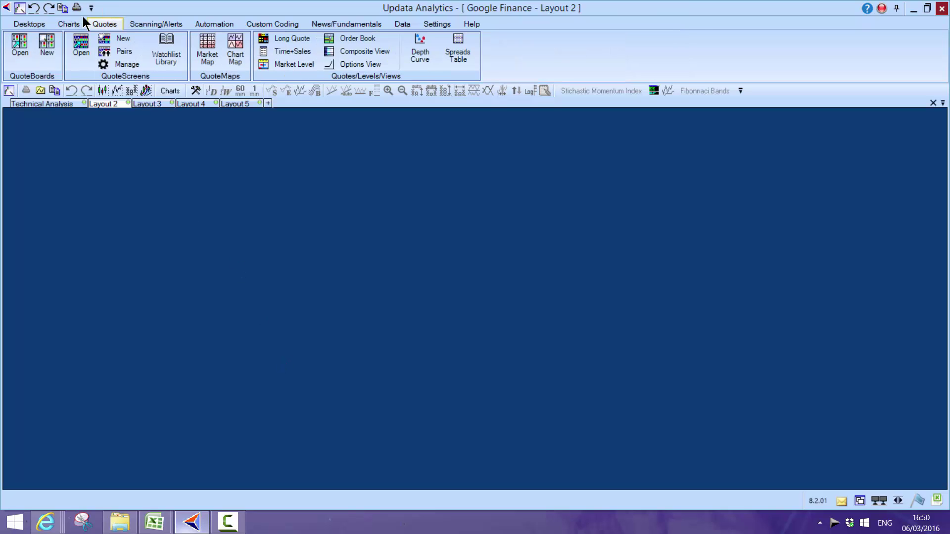
click(121, 38)
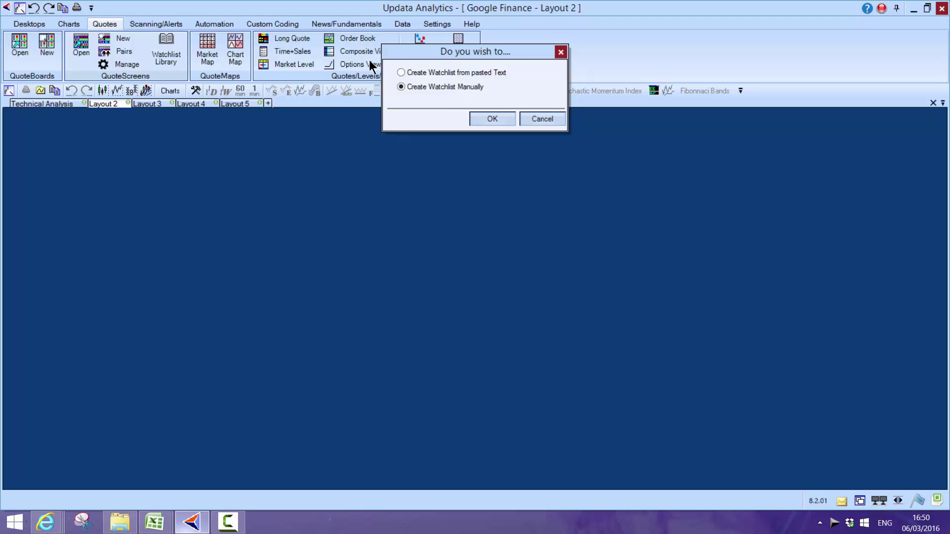
key(Return)
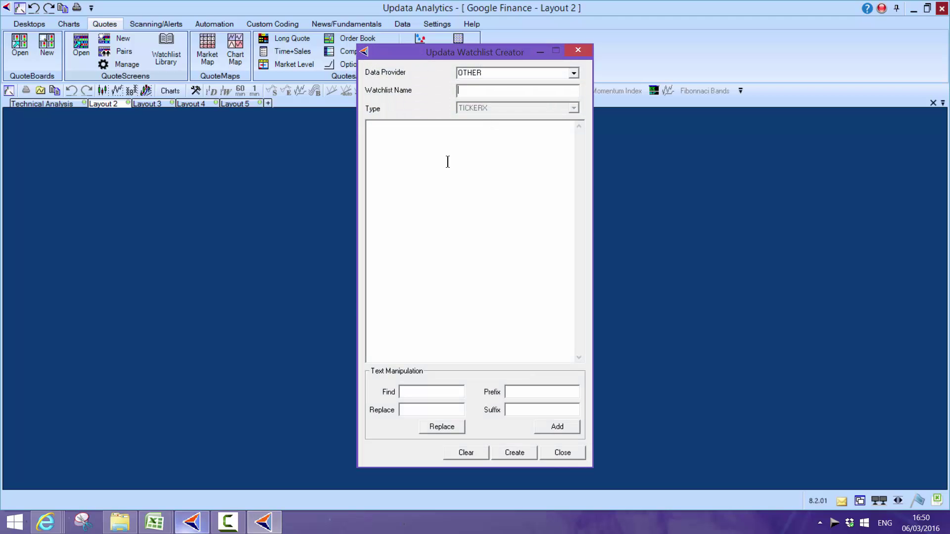
click(446, 162)
key(ctrl+v)
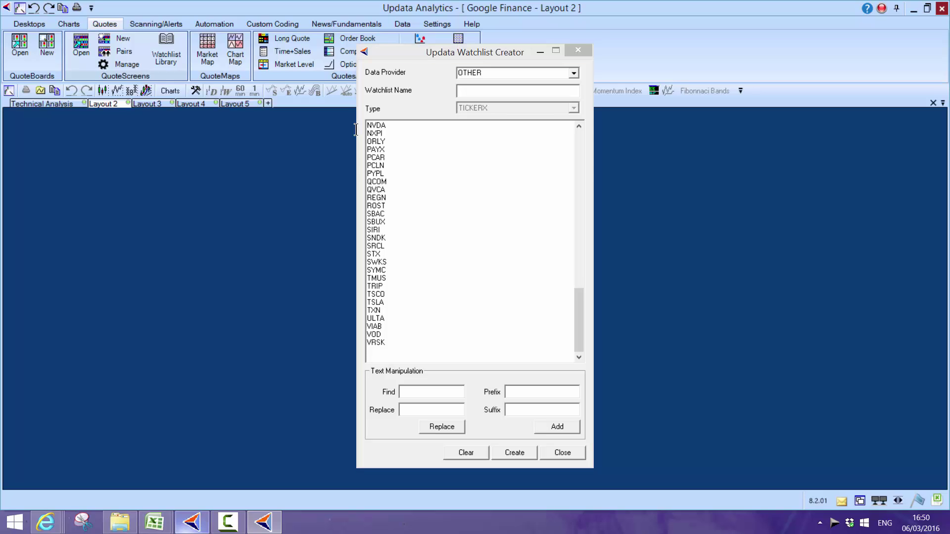
Step: Bring the Google Finance Facebook page forward in the browser
key(alt+Tab)
key(alt+Tab)
key(alt+Tab)
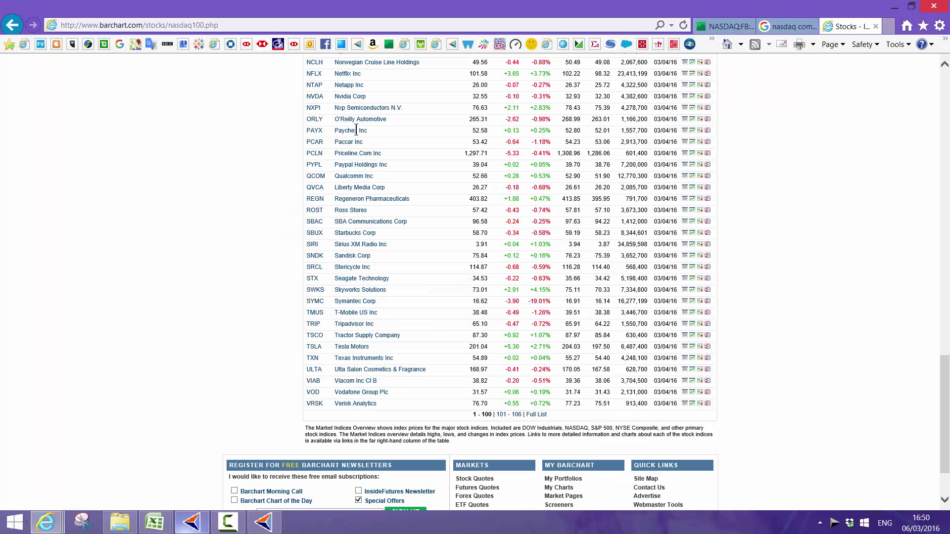
key(ctrl+a)
click(722, 26)
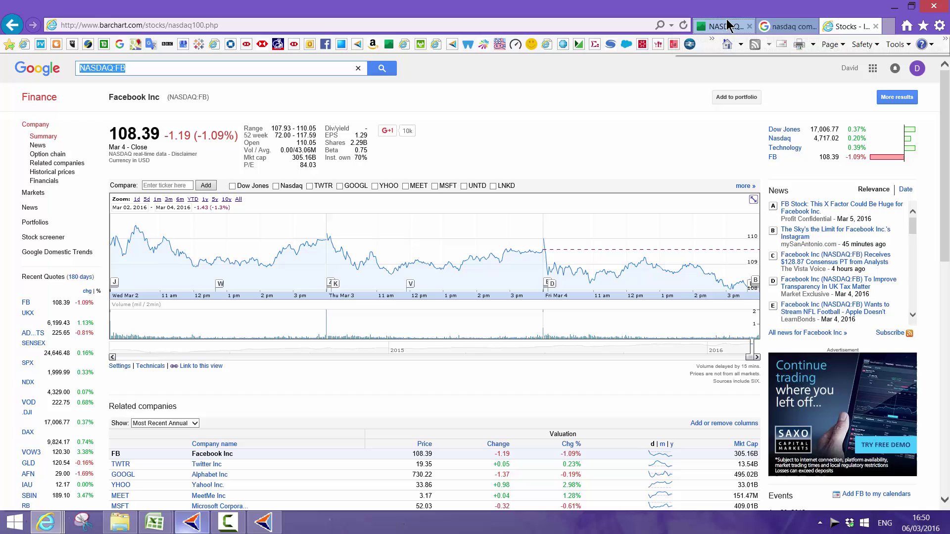
Step: Take 'NASDAQ:' from the Google Finance search text and paste it into the Watchlist Creator's Suffix field
click(115, 68)
drag(116, 69, 75, 67)
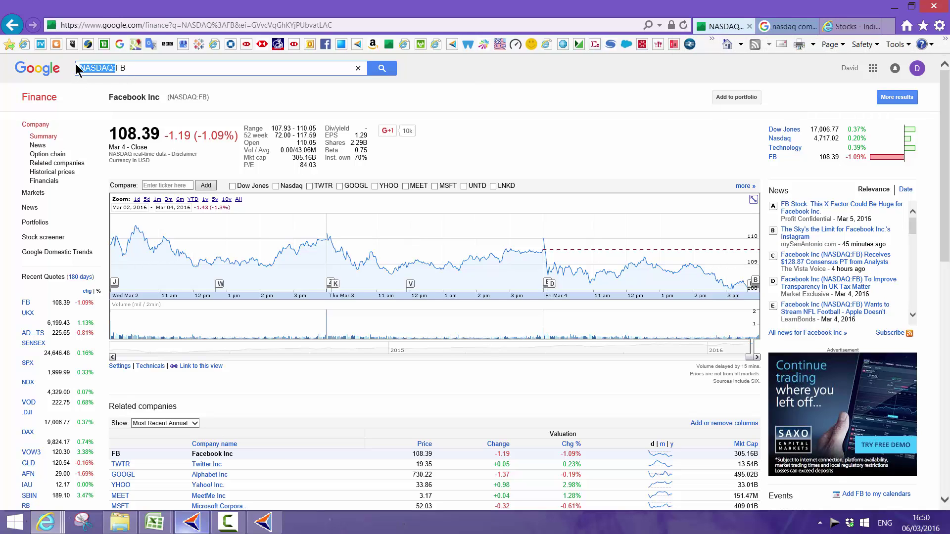
key(alt+Tab)
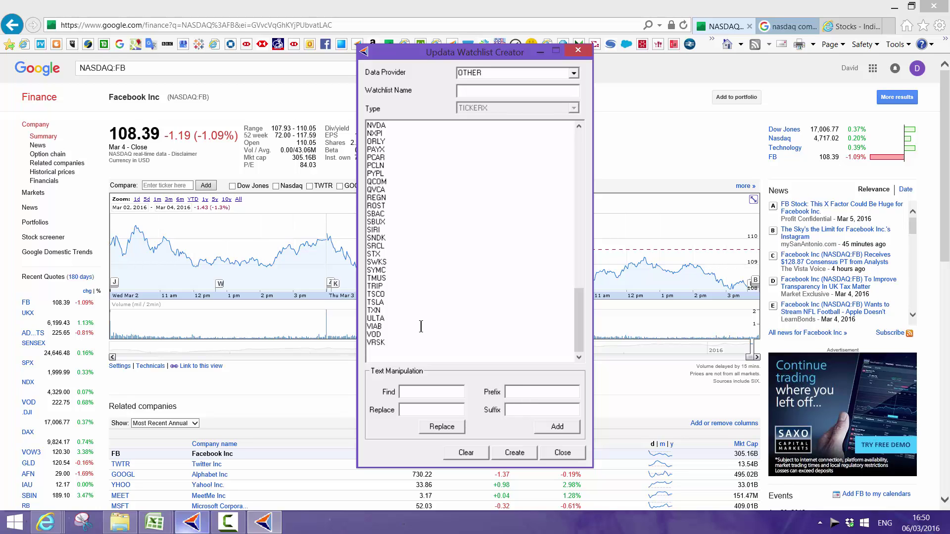
key(ctrl+v)
Step: Make 'NASDAQ:' a prefix instead of a suffix on every watchlist ticker
click(552, 427)
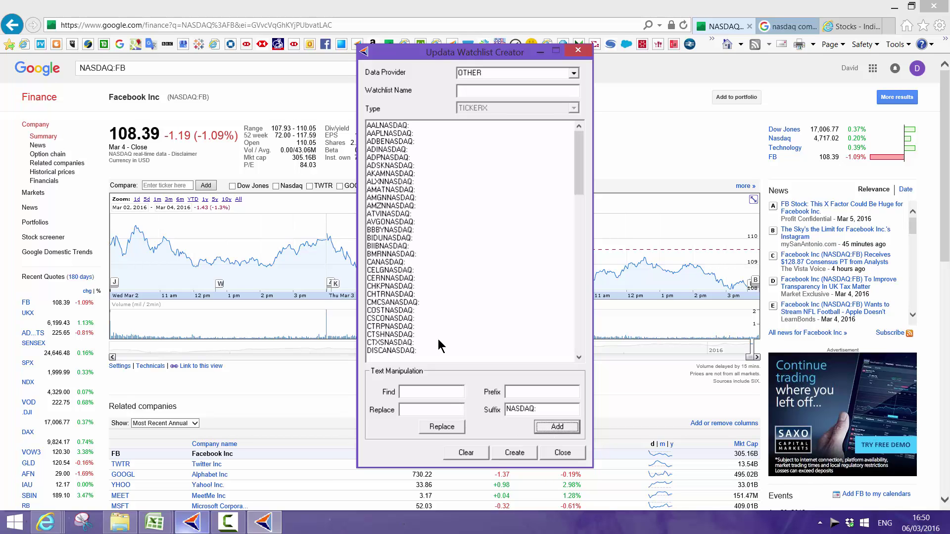
drag(543, 410, 497, 405)
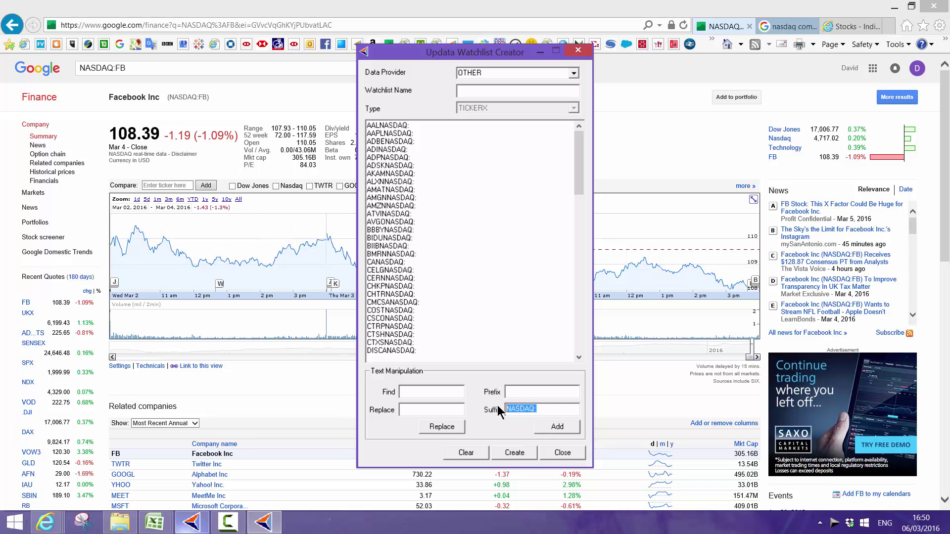
key(Delete)
click(426, 392)
key(ctrl+v)
click(440, 428)
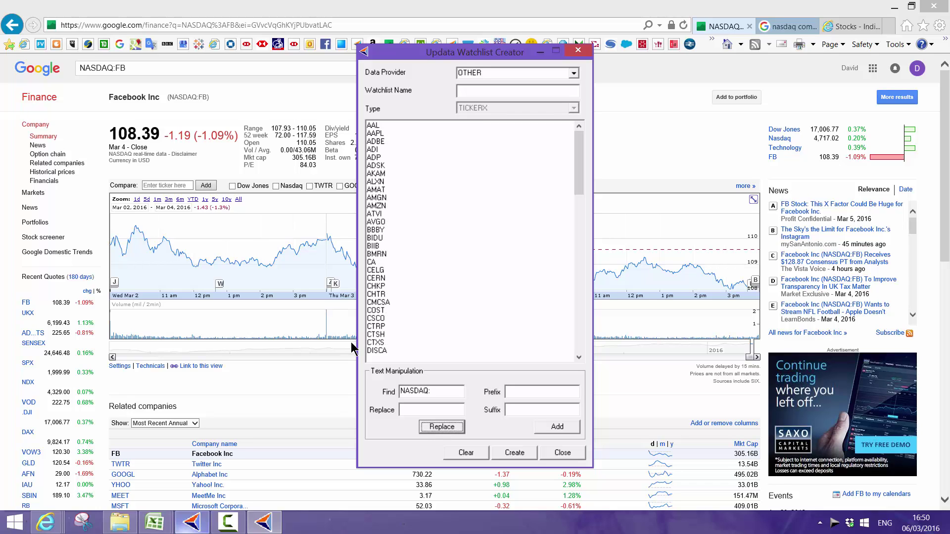
click(524, 392)
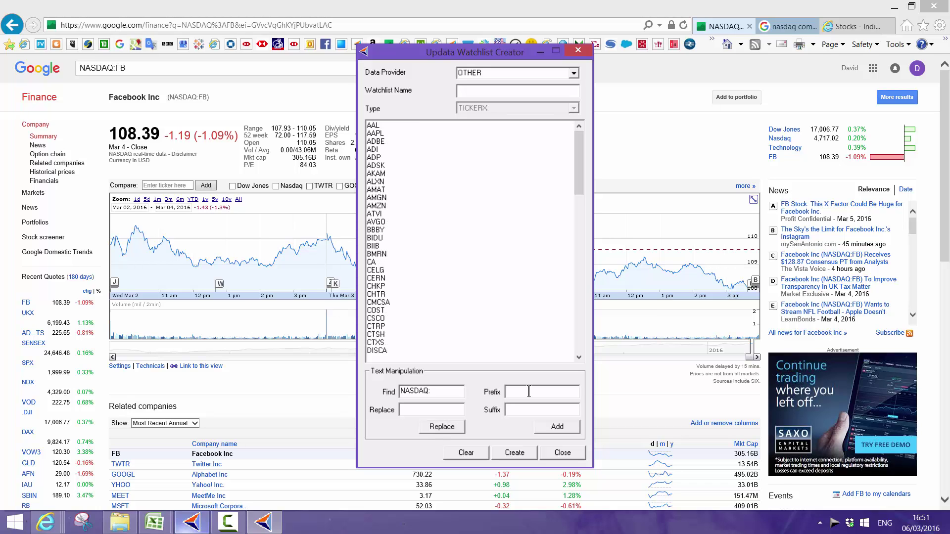
key(ctrl+v)
click(555, 427)
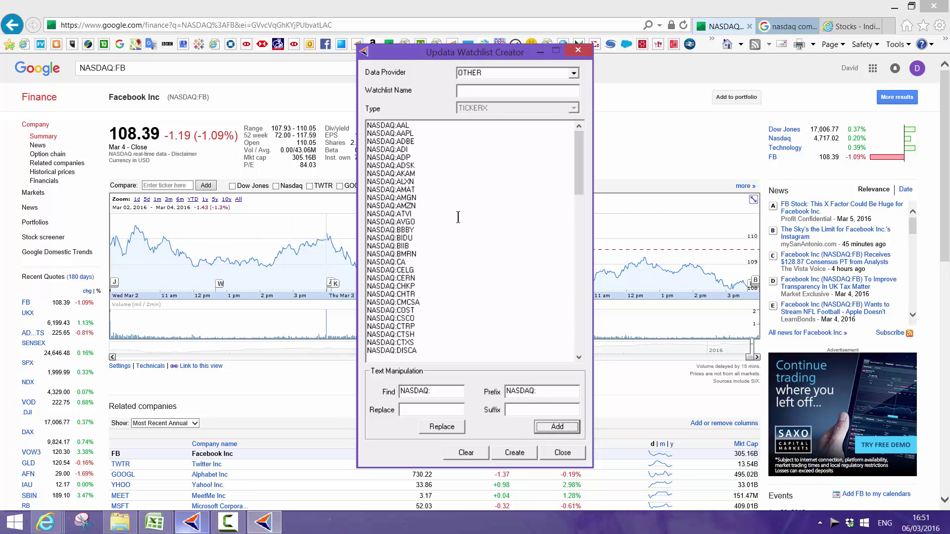
Step: Set the data provider to GOOGLE and create the real-time watchlist NASDAQ100-Google
click(574, 74)
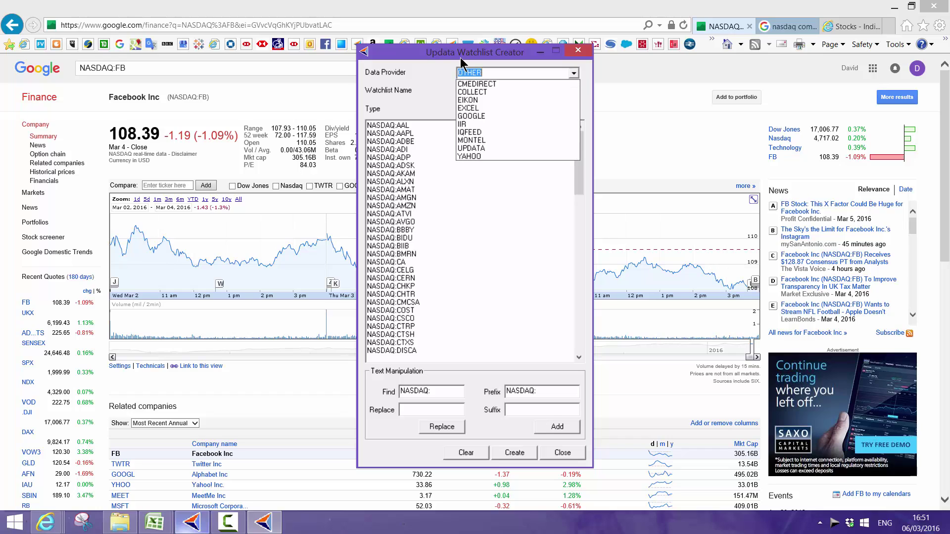
click(555, 117)
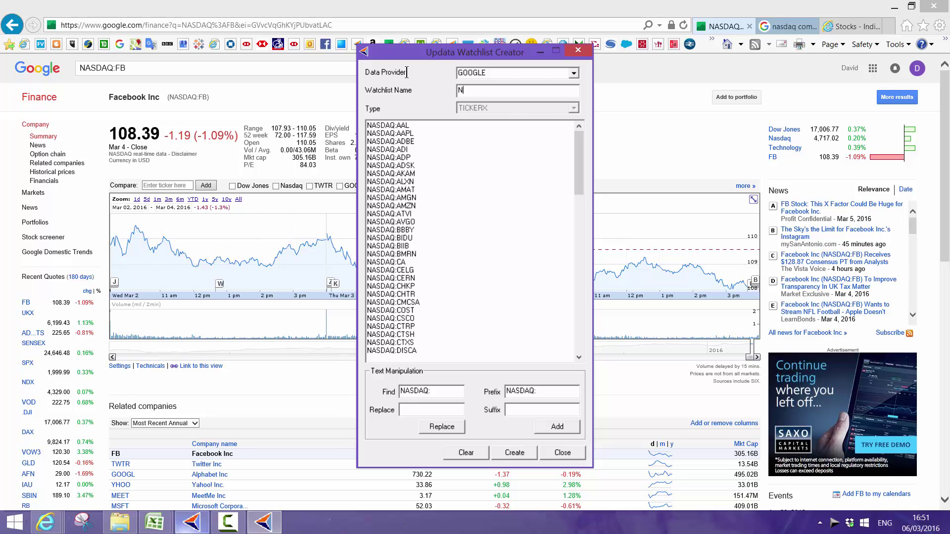
text(Q100-Google)
click(516, 451)
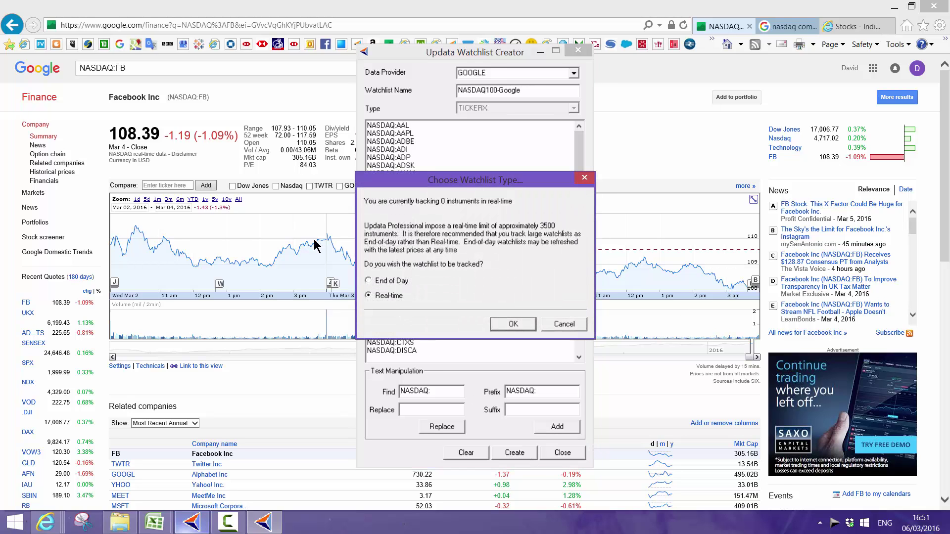
click(506, 326)
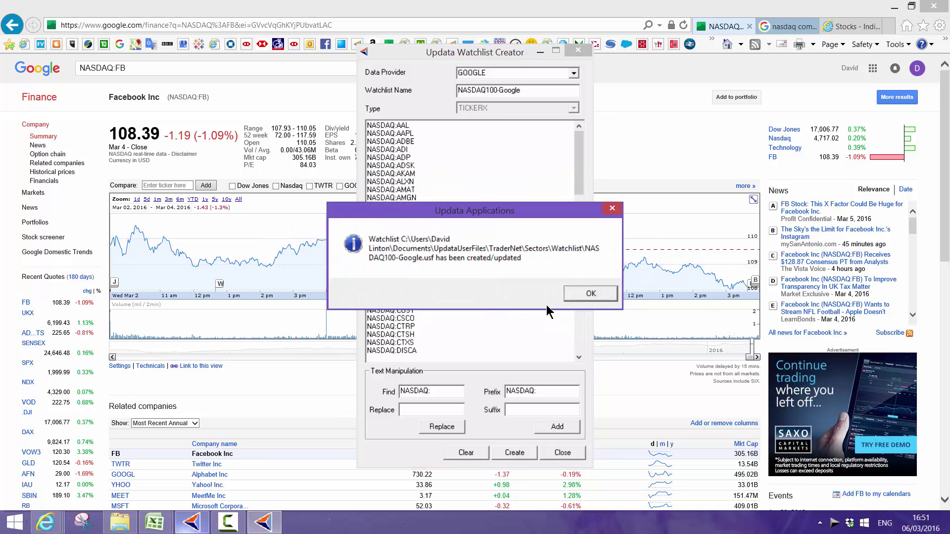
key(Return)
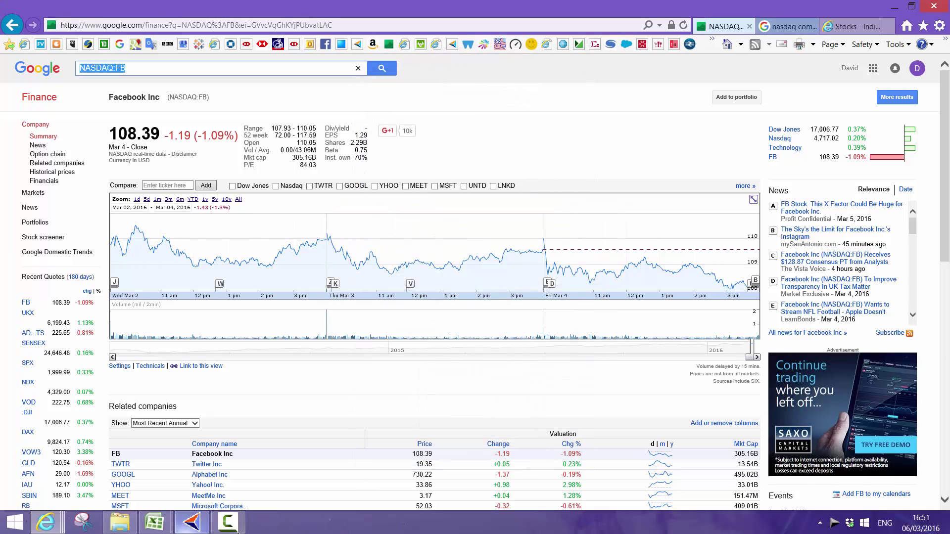
Step: Open daily charts for NASDAQ:AAPL and NASDAQ:ADI from the quote board, placing ADI beside it
click(198, 527)
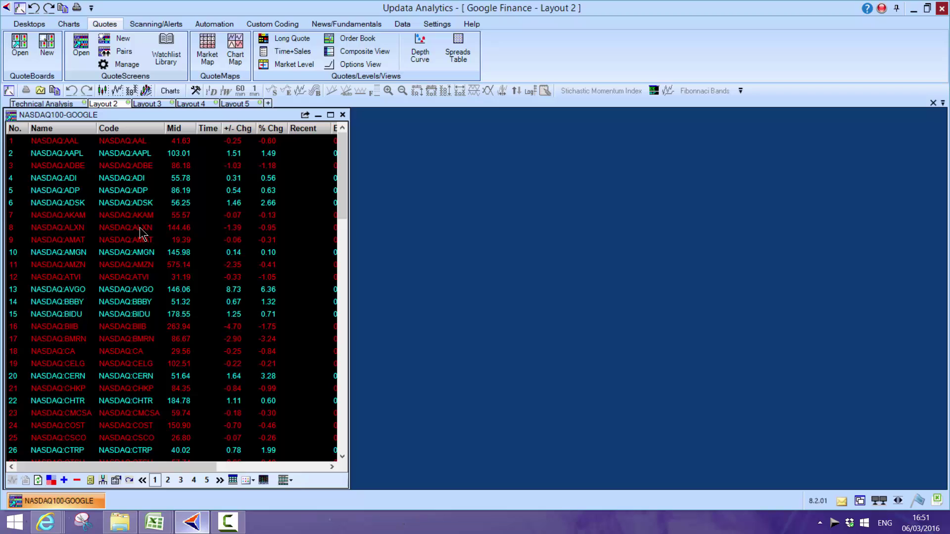
click(57, 142)
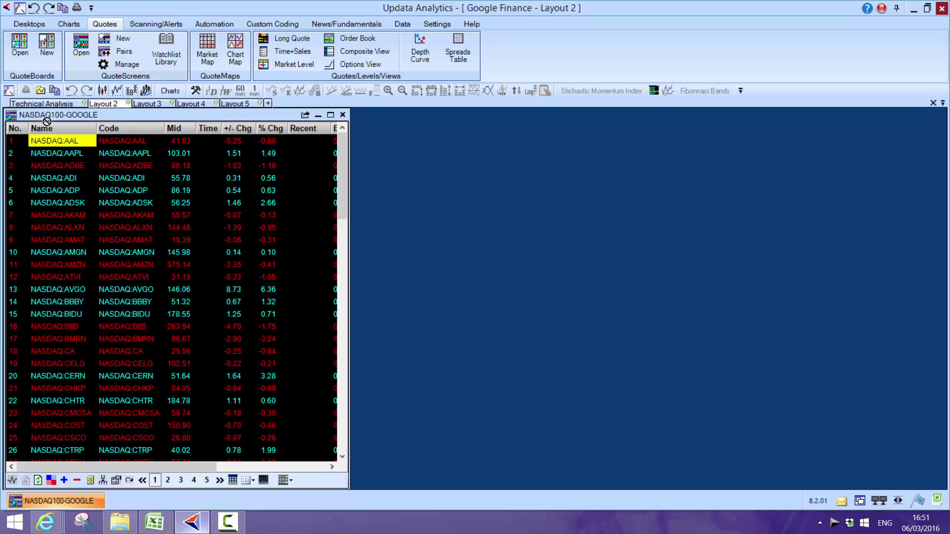
key(Down)
key(Return)
double_click(58, 179)
drag(385, 117, 652, 134)
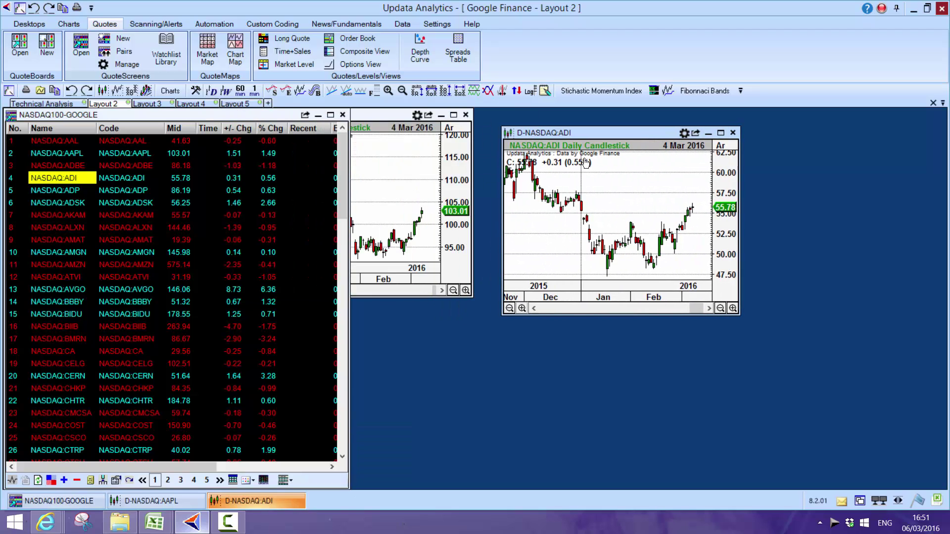
Step: Turn the ADI chart into a tracker chart and step through AKAM, ADSK and ADP
click(508, 133)
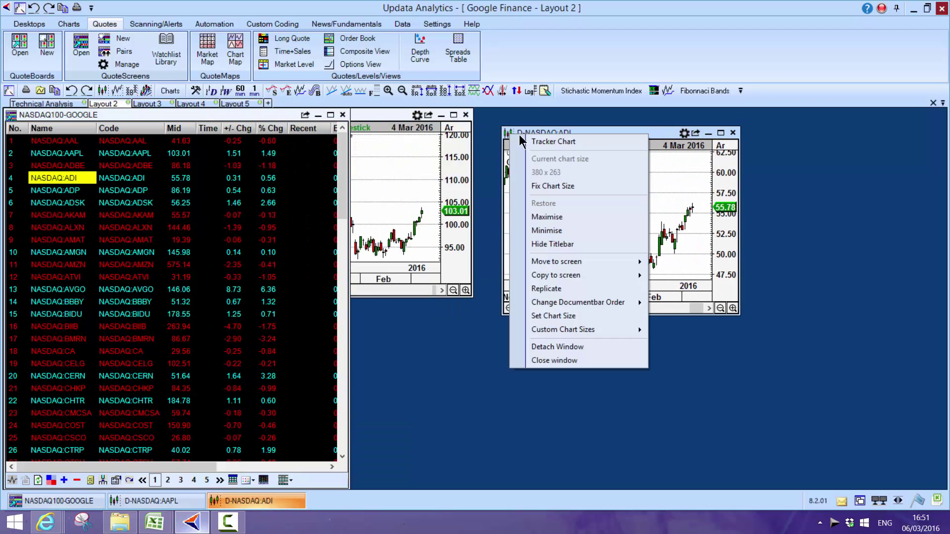
click(541, 142)
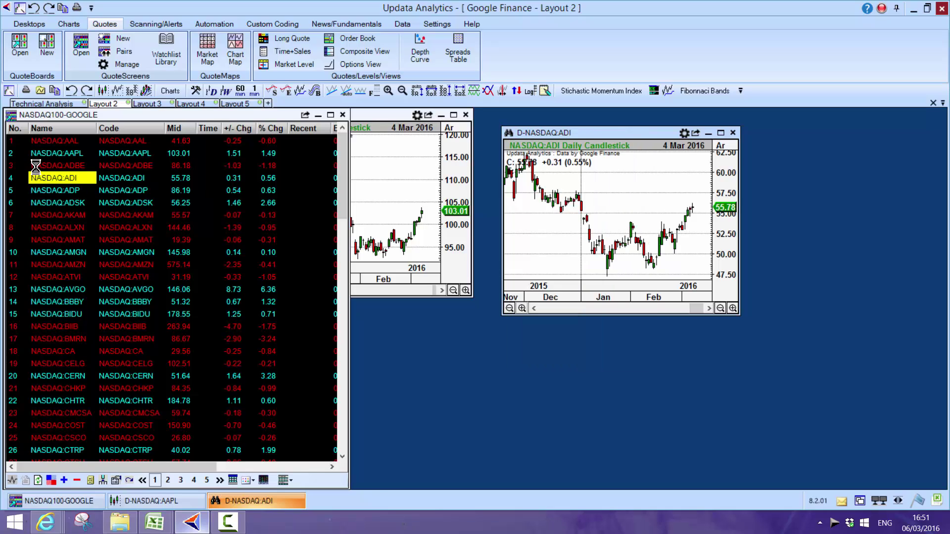
key(Down)
key(Down)
key(Down)
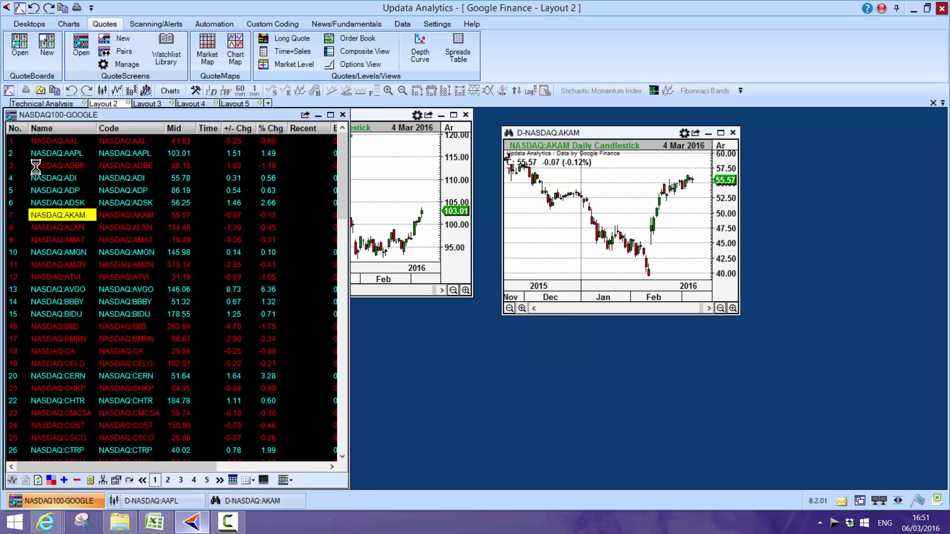
key(Up)
key(Up)
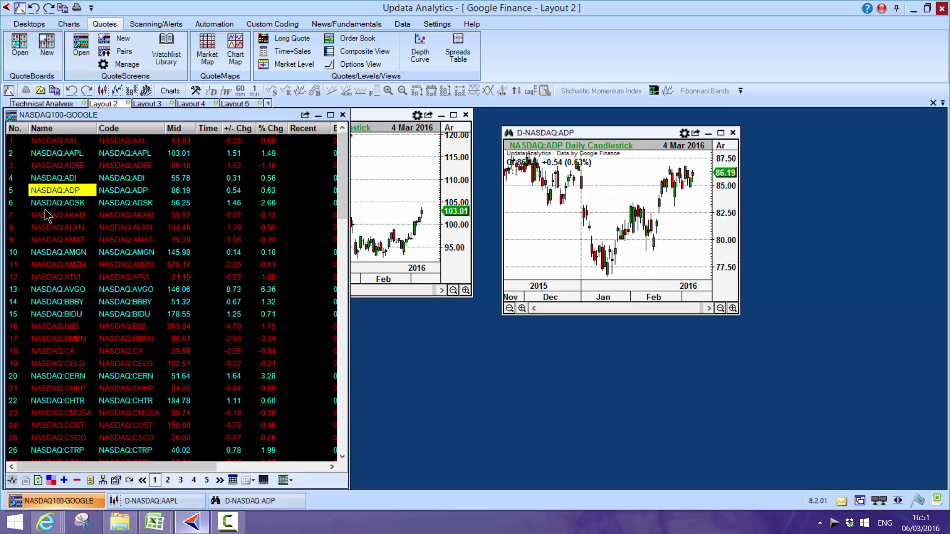
key(Up)
key(Up)
key(Up)
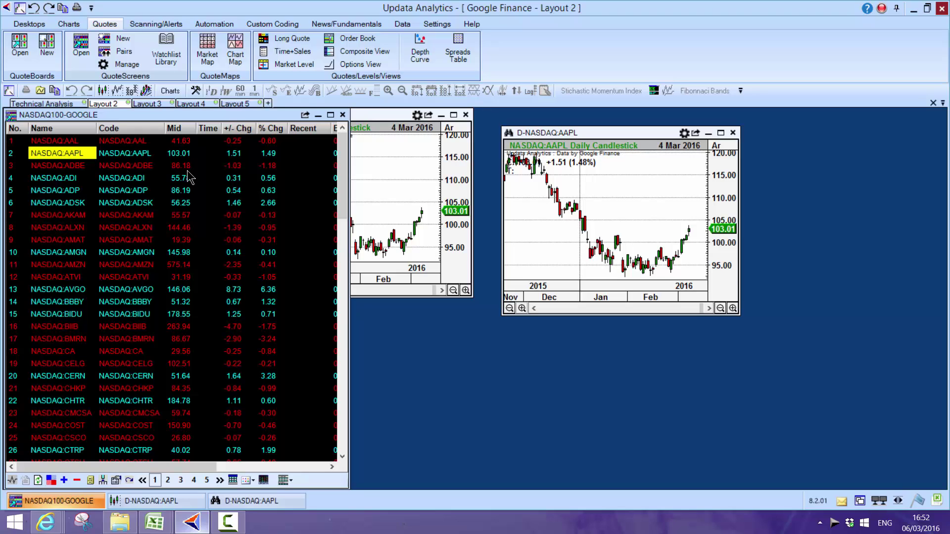
Step: Run the OBV Divergence highlighter scan
click(118, 22)
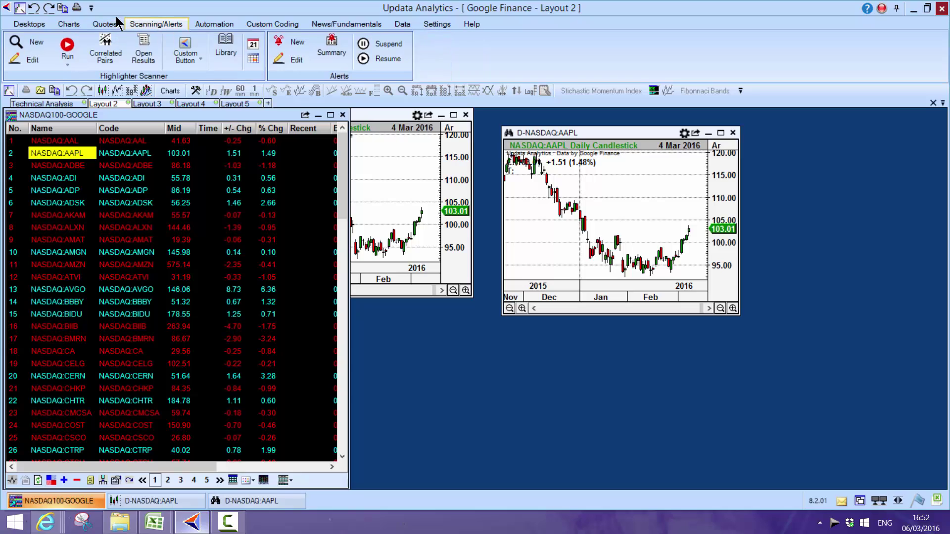
click(55, 49)
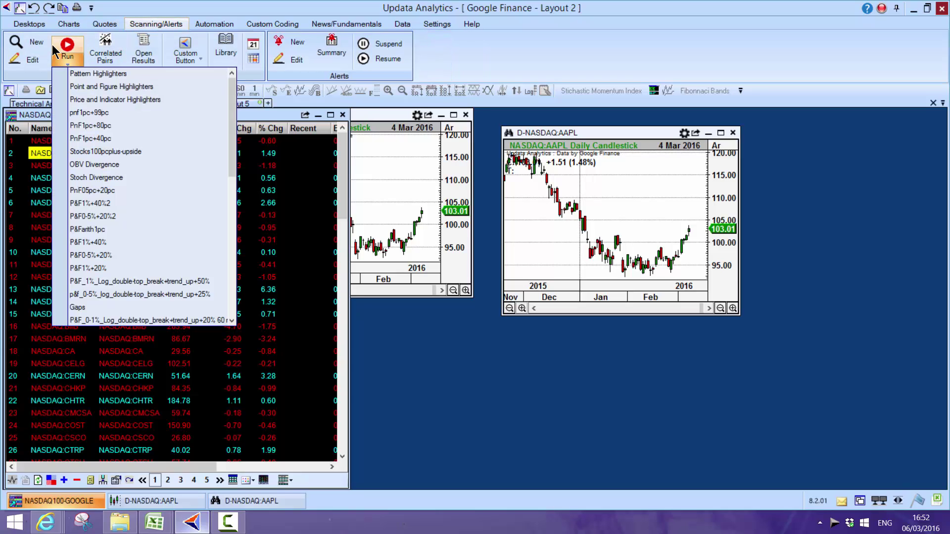
click(99, 165)
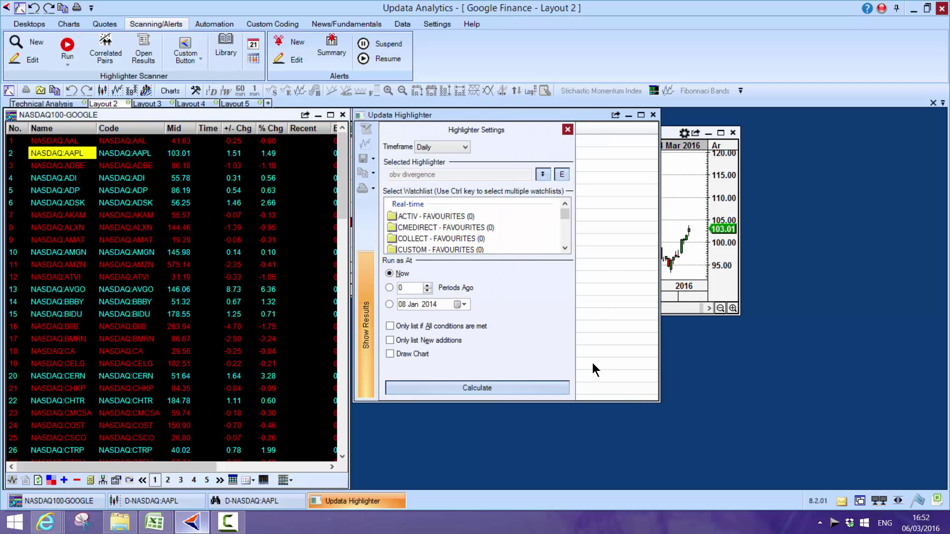
Step: Review the highlighter's indicator, Point and Figure and Bar/Candle conditions, then cancel without changes
click(564, 175)
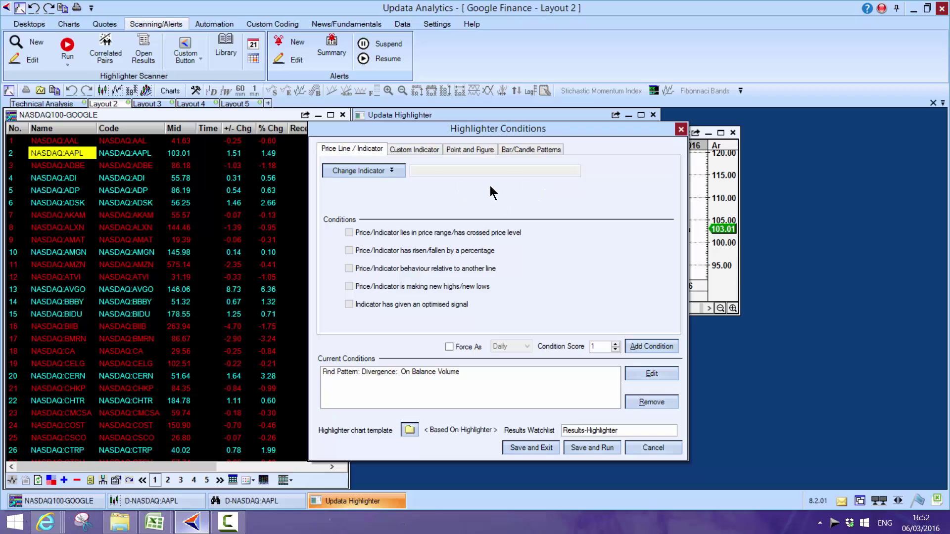
click(400, 173)
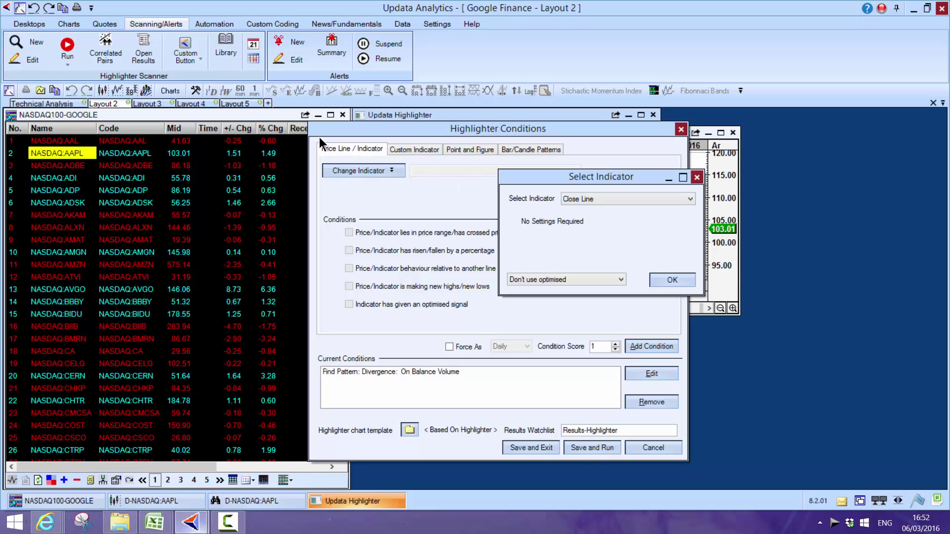
click(690, 199)
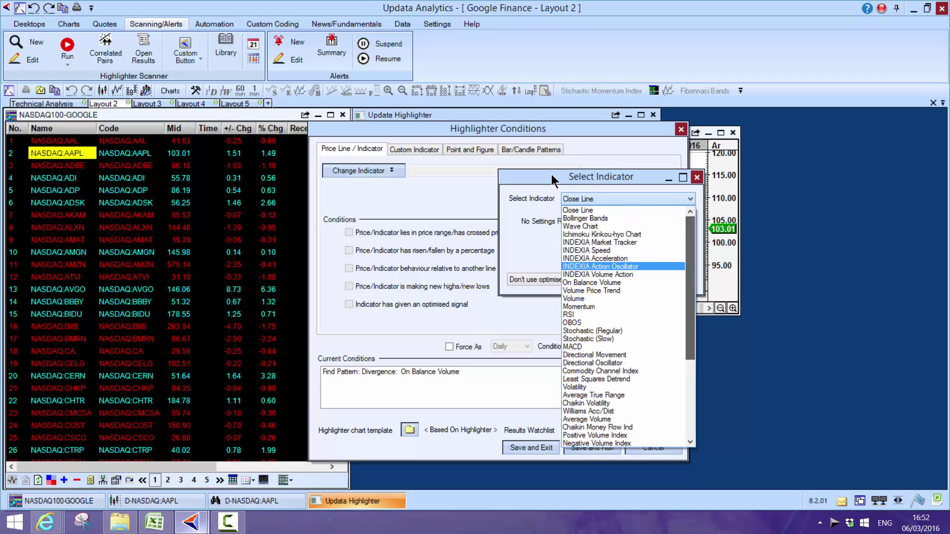
click(745, 332)
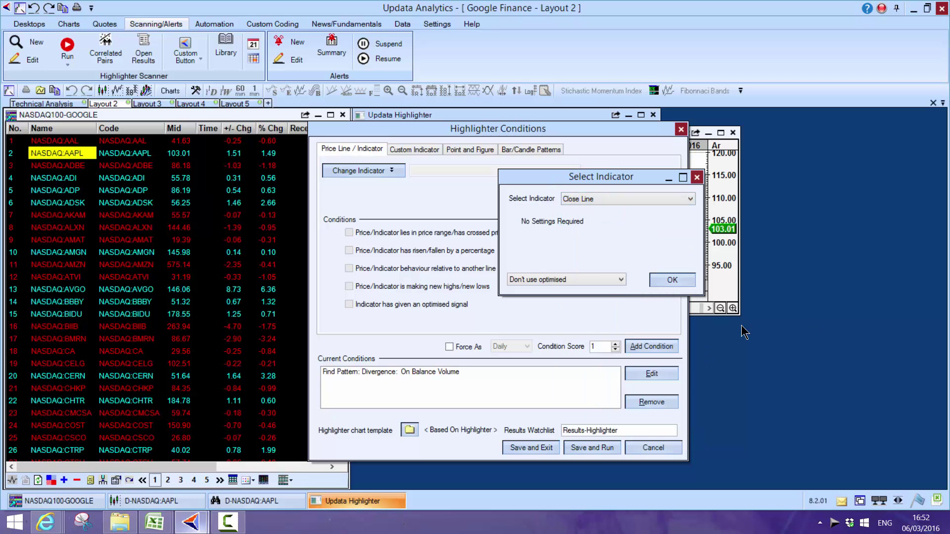
click(696, 177)
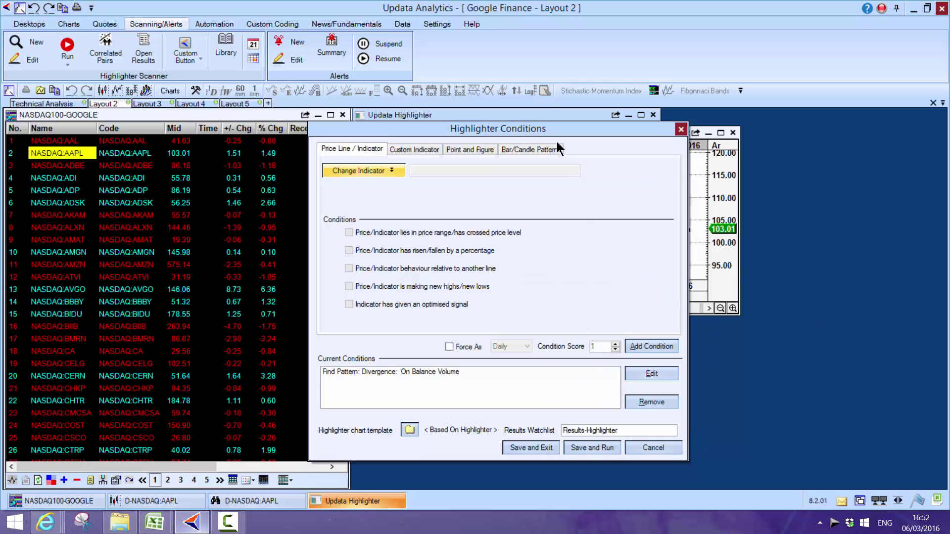
click(417, 147)
click(446, 151)
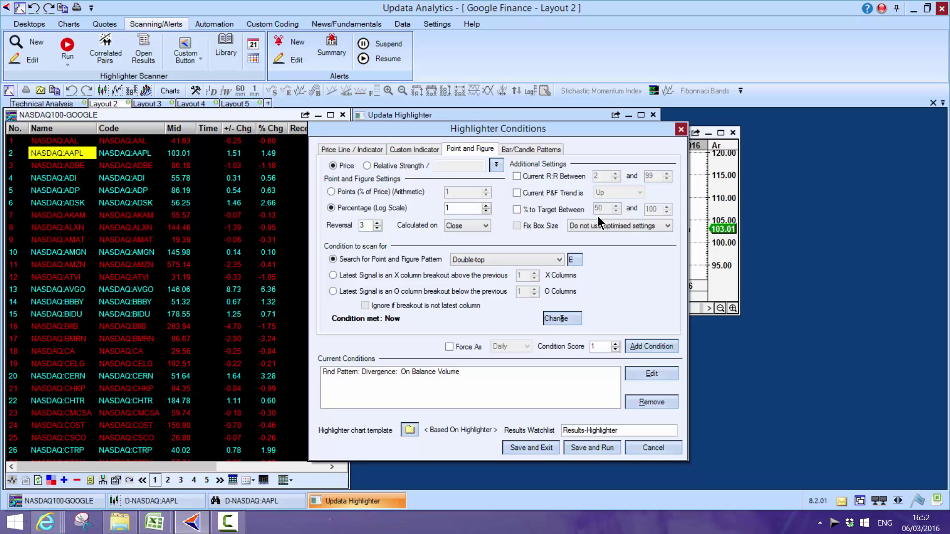
click(529, 147)
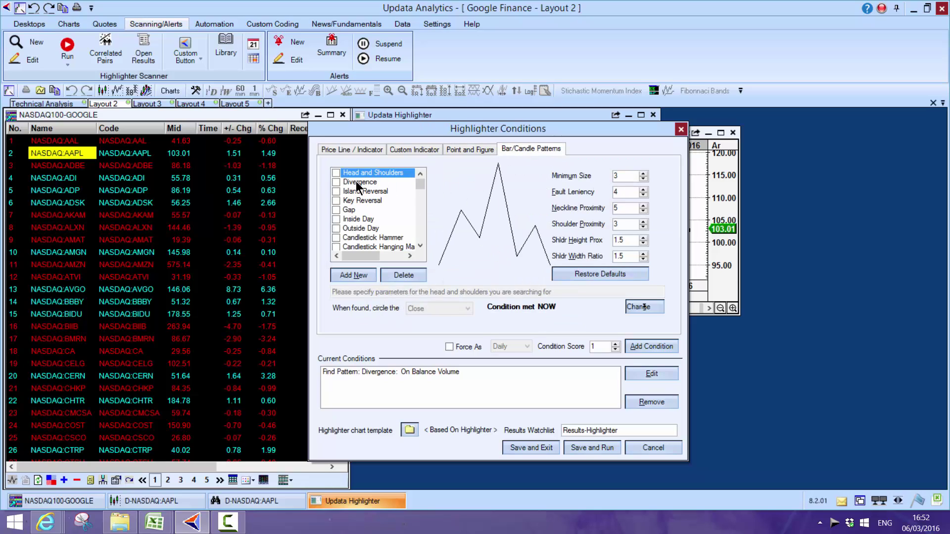
mouse_move(423, 191)
mouse_down()
mouse_move(423, 212)
mouse_move(426, 182)
mouse_up()
click(661, 448)
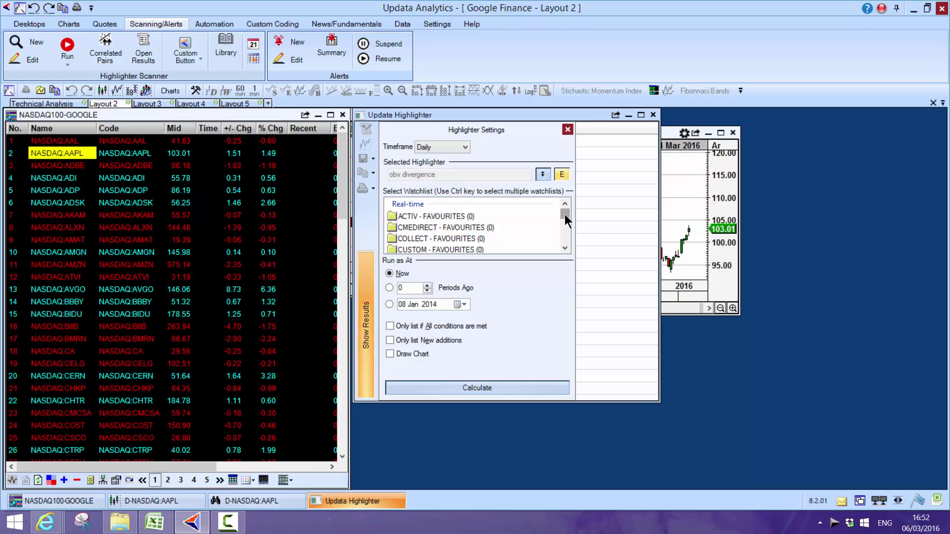
Step: Run the OBV Divergence scan on the NASDAQ100-GOOGLE watchlist and view its 16 matches
drag(565, 215, 565, 238)
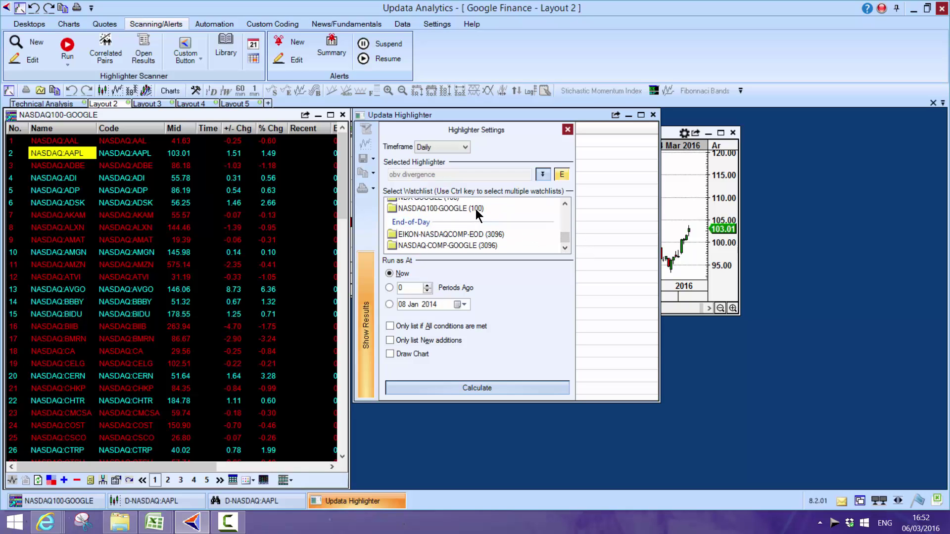
click(476, 209)
click(476, 387)
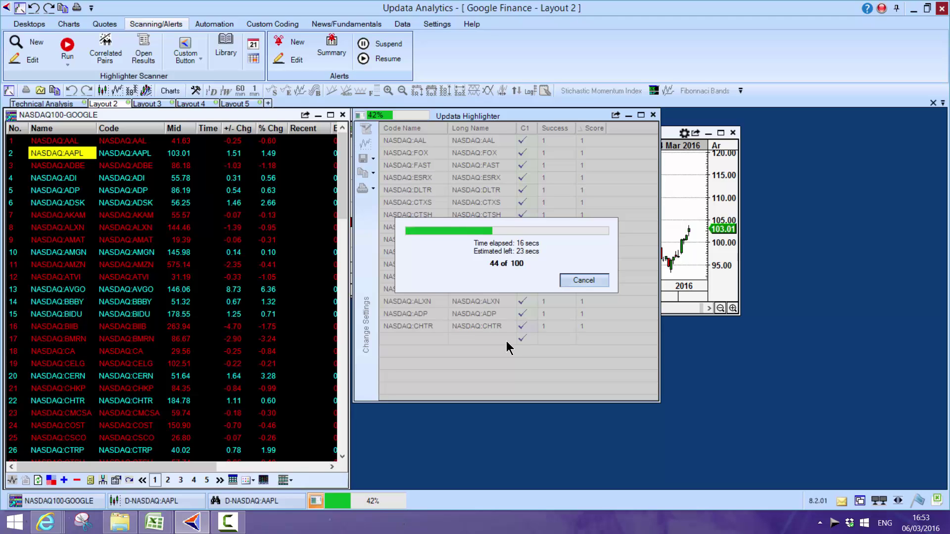
click(584, 280)
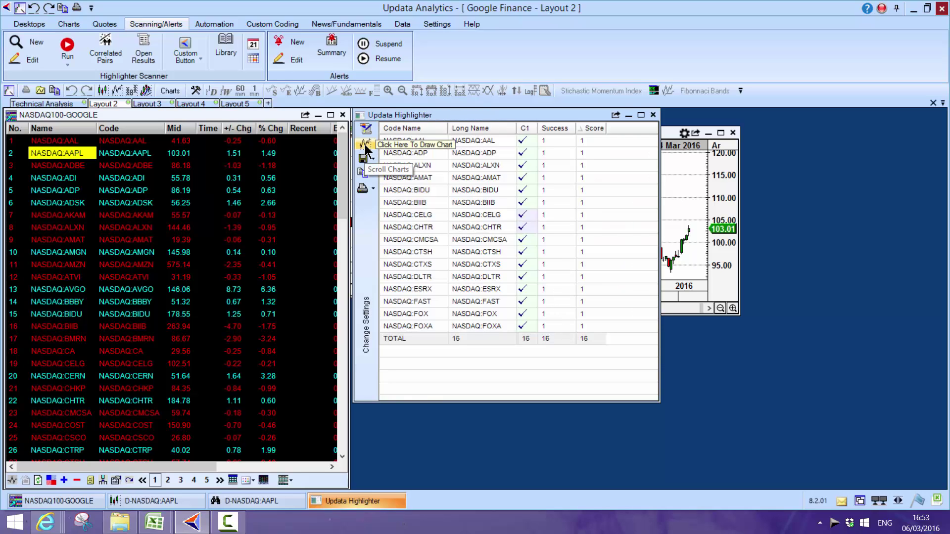
Step: Chart each OBV divergence match in turn, then bring up Layout 3 and the Nasdaq composite search results
click(366, 145)
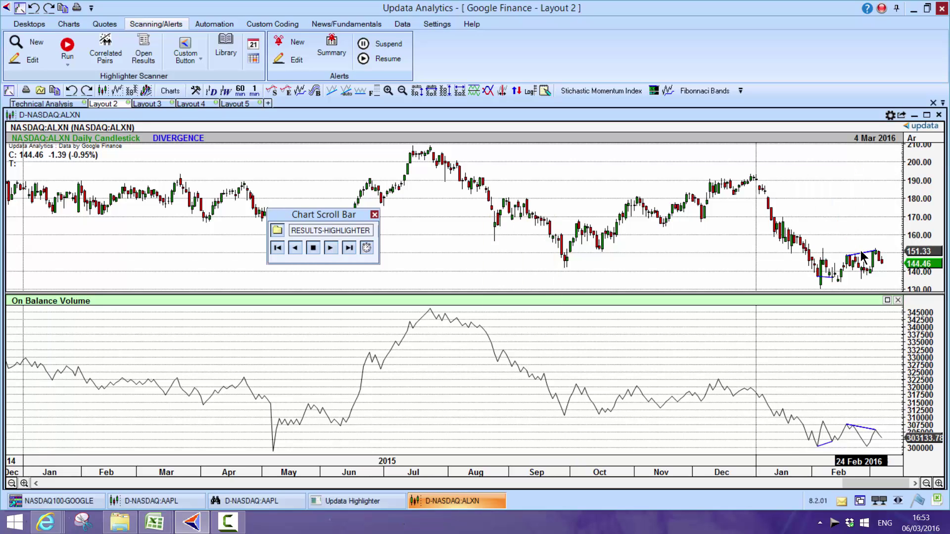
click(330, 247)
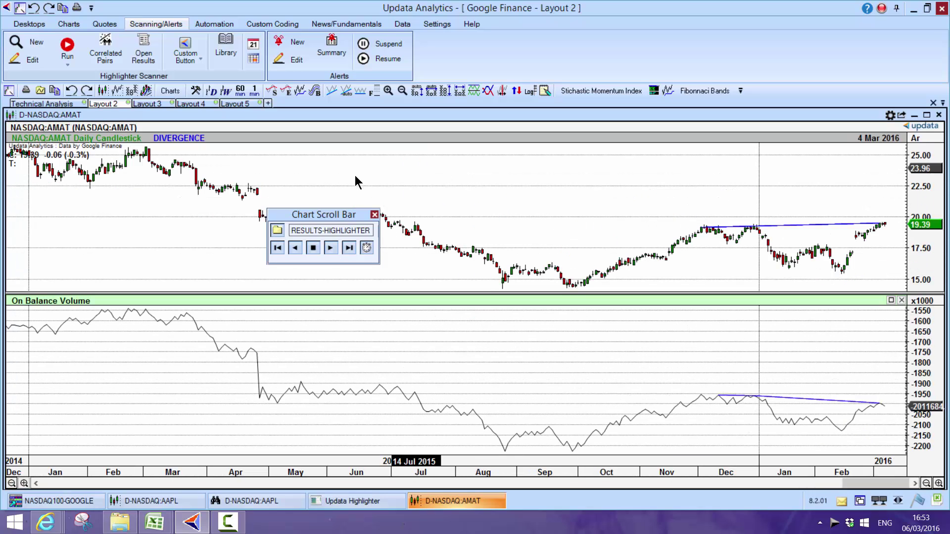
click(156, 105)
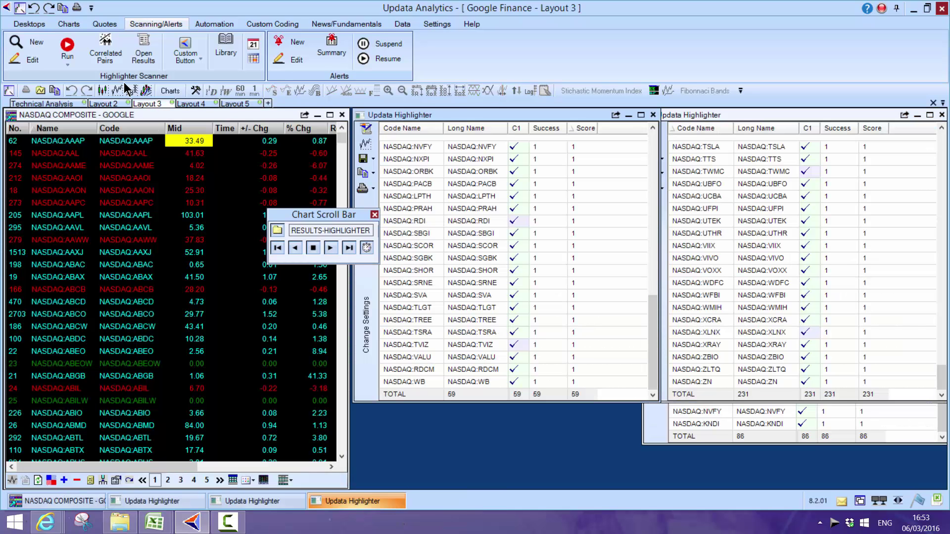
mouse_move(46, 523)
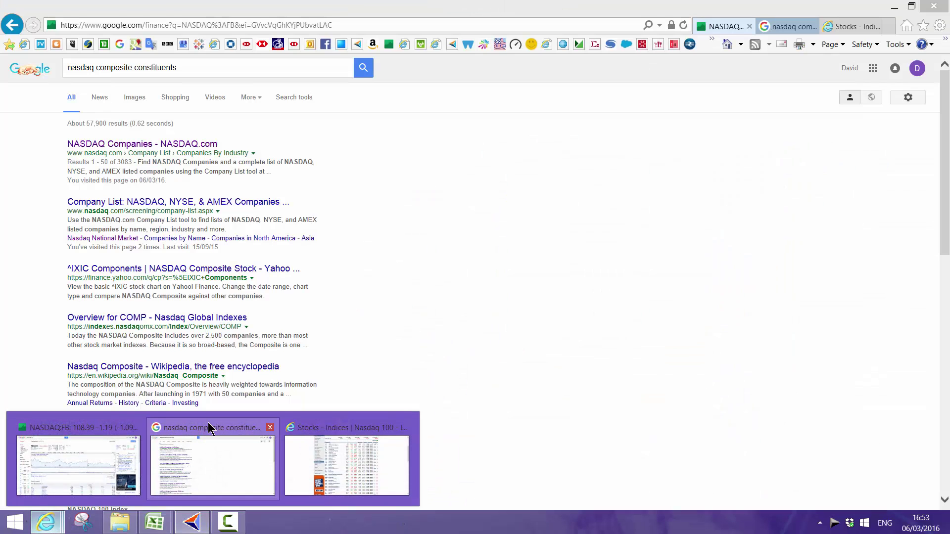
click(207, 442)
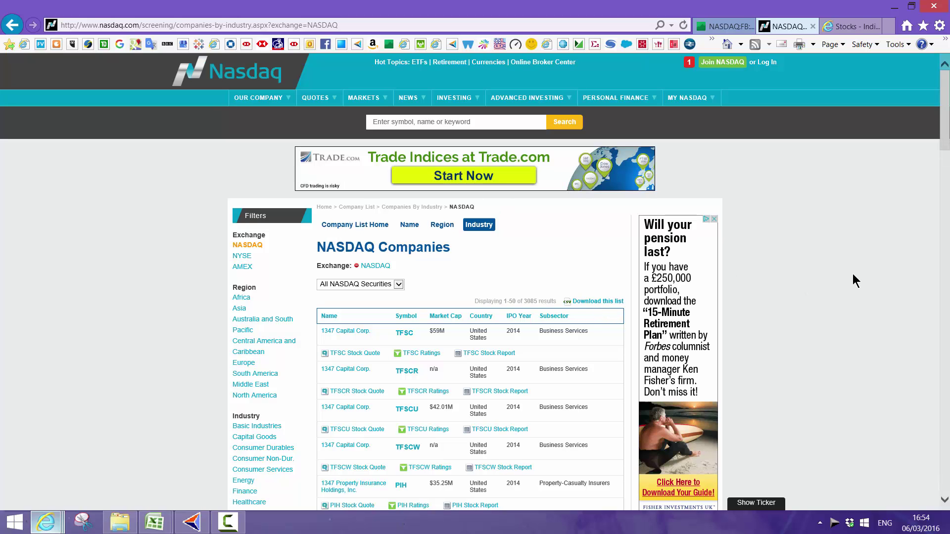
Step: Show the Nasdaq.com NASDAQ Companies listing of 3085 securities
click(154, 522)
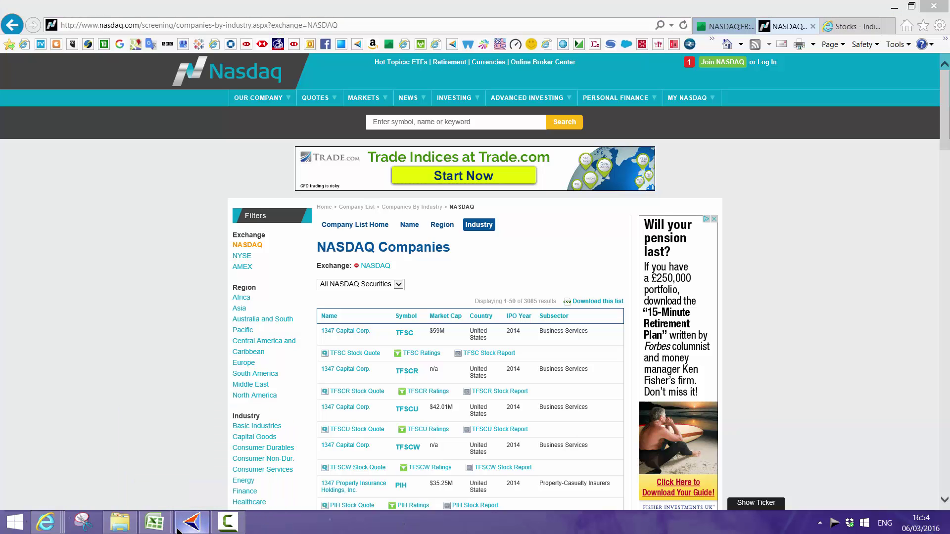
Step: Back in Updata, chart the double-top Point & Figure matches one by one, through AAL, AVNU and BOTJ
click(184, 522)
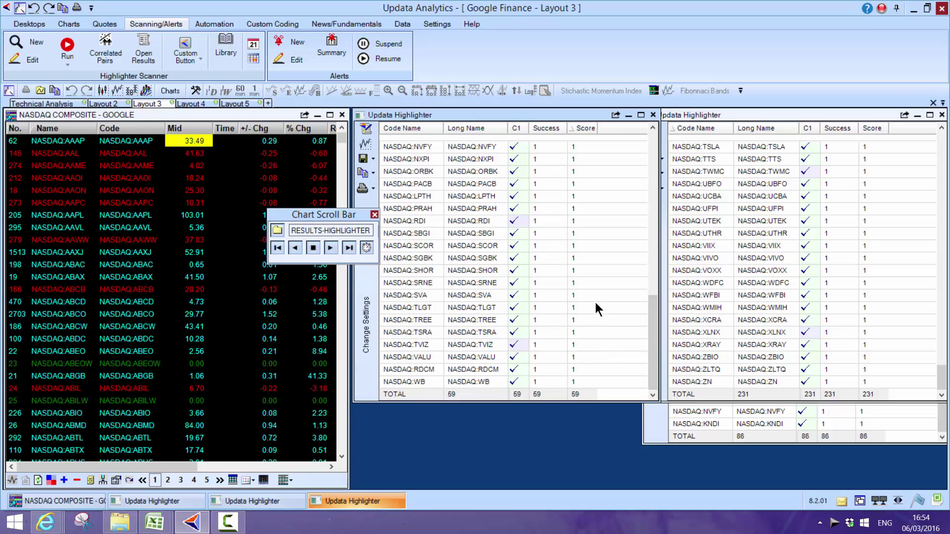
click(364, 145)
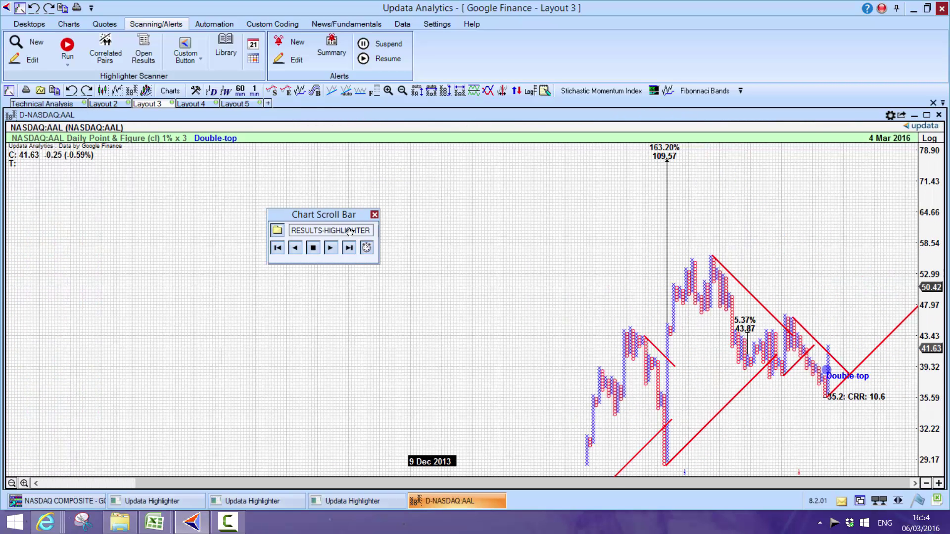
click(329, 248)
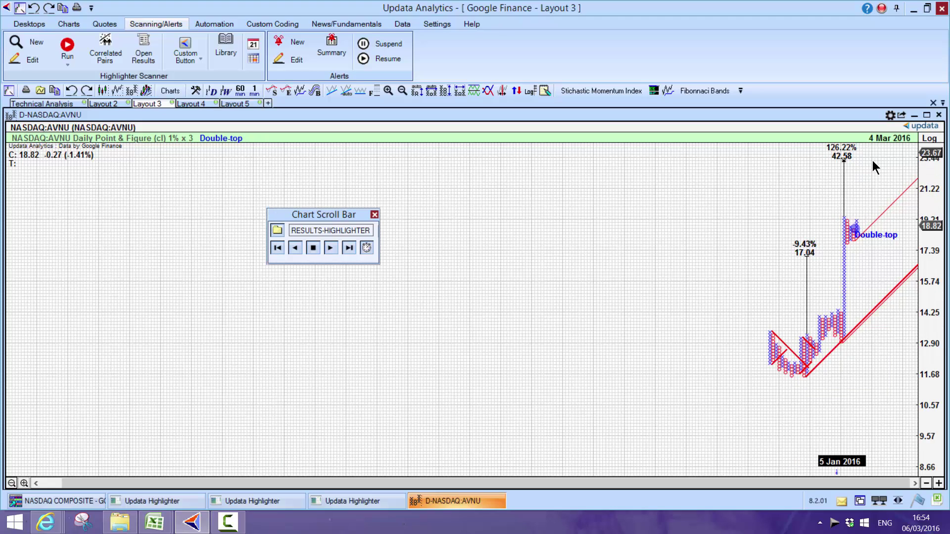
click(330, 247)
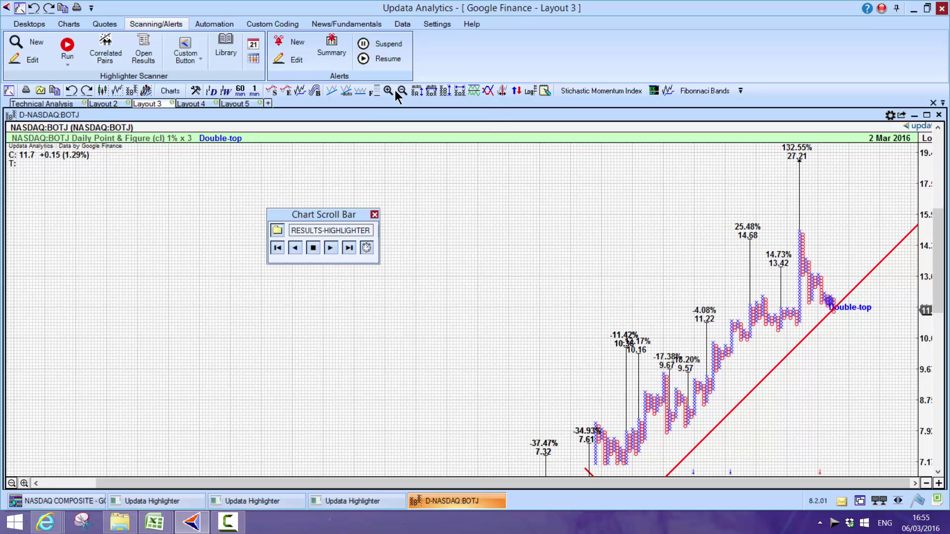
Step: Switch to Layout 4's RSI System 14 30 70 test on NASDAQ:GOOG and show the Custom Coding tools
click(196, 104)
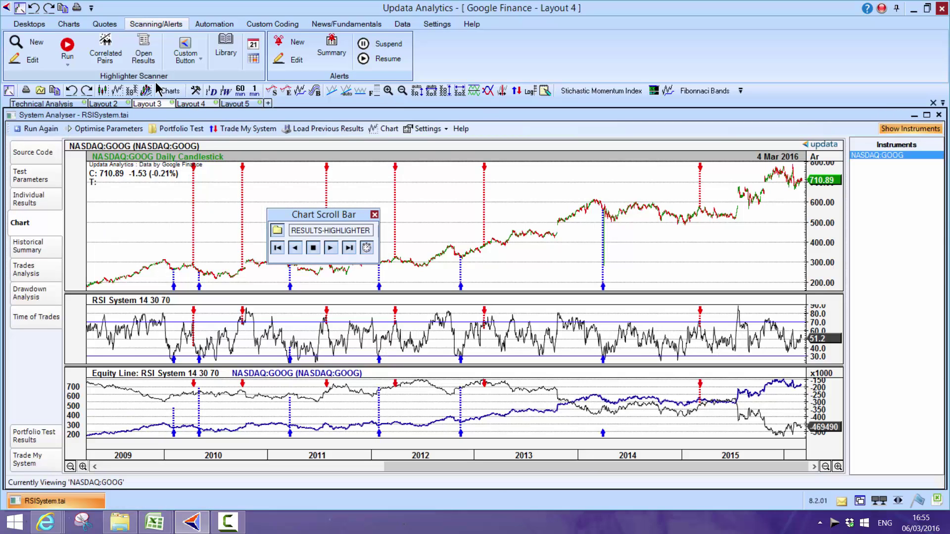
click(264, 25)
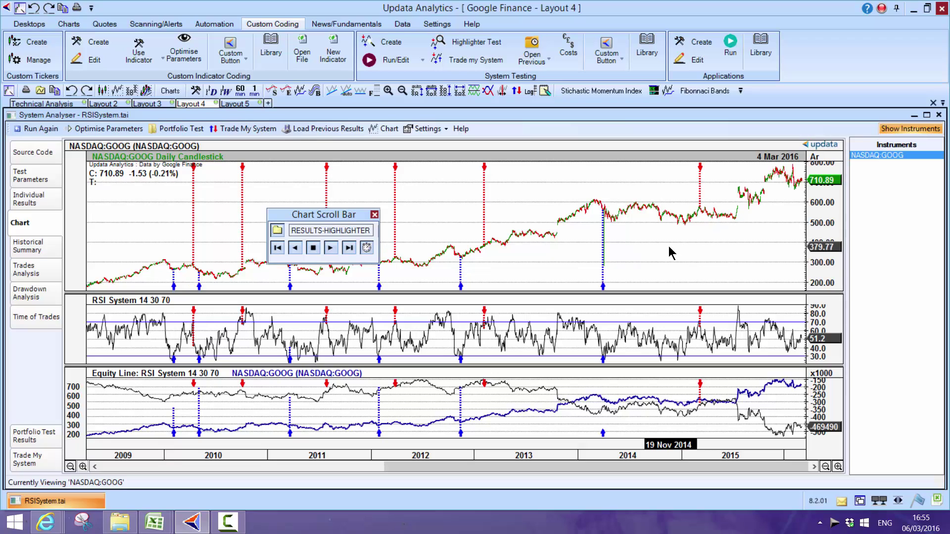
mouse_move(178, 328)
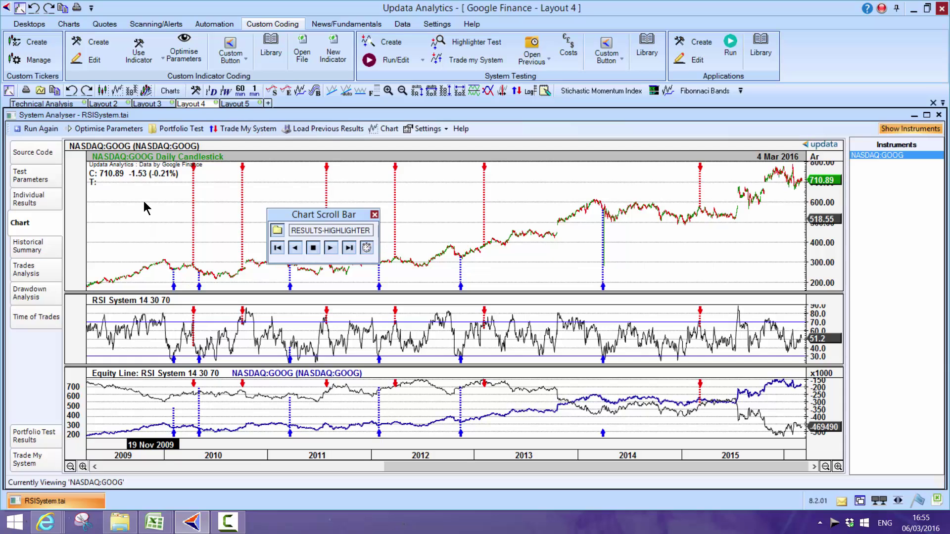
Step: Return to the Technical Analysis layout with its FB, AAPL and GOOG charts
click(58, 104)
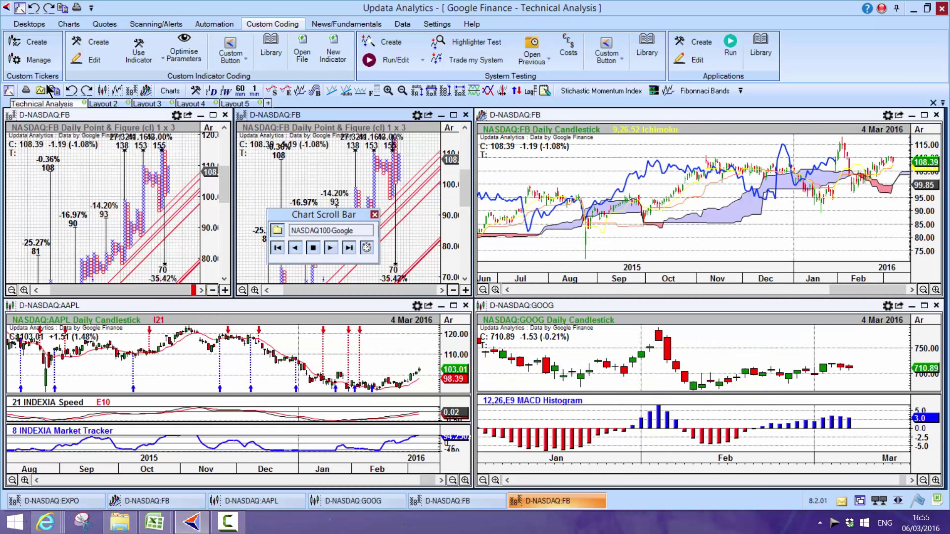